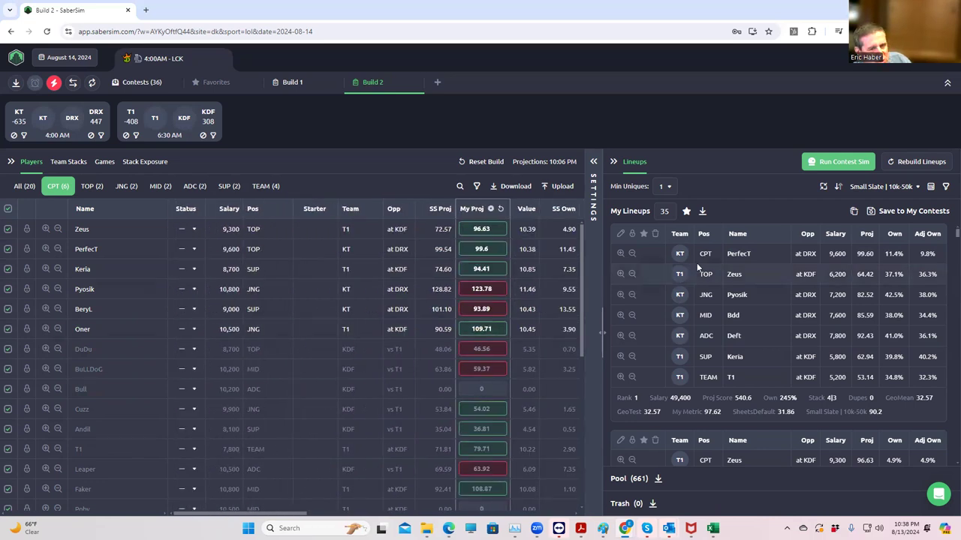
# - Review the captains and players in the top-ranked lineups of Build 2
pyautogui.scroll(-2, 732, 375)
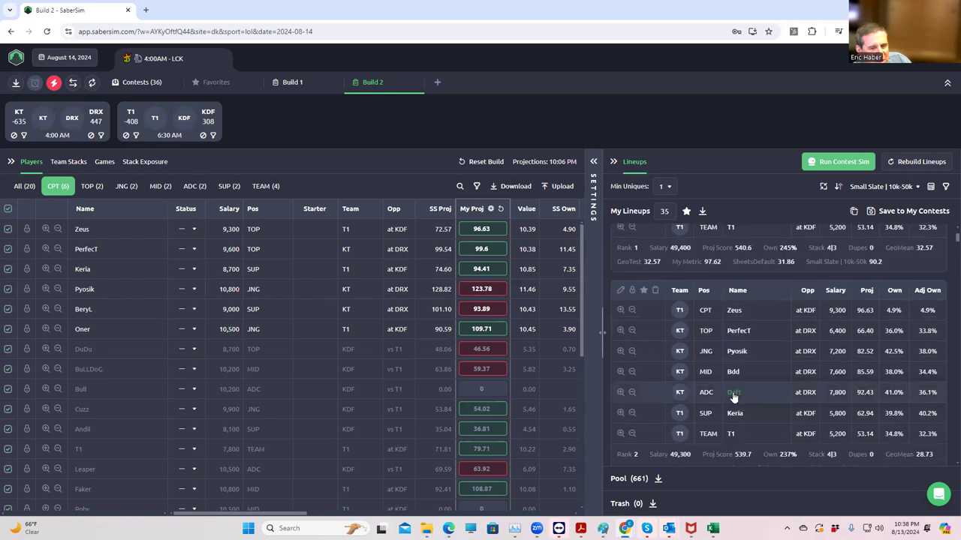
pyautogui.scroll(-2, 726, 388)
pyautogui.scroll(-3, 727, 388)
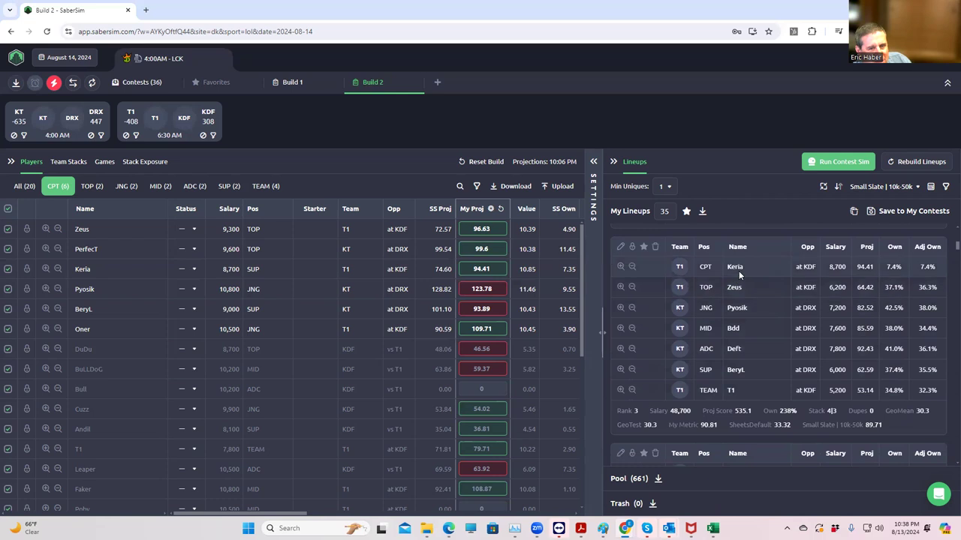
pyautogui.scroll(-1, 741, 296)
pyautogui.scroll(-2, 745, 342)
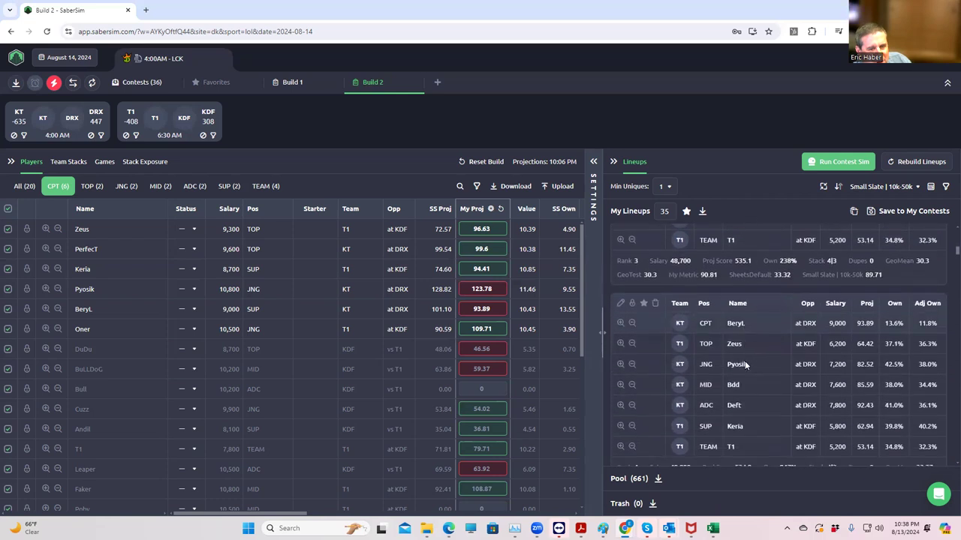
pyautogui.scroll(-5, 745, 359)
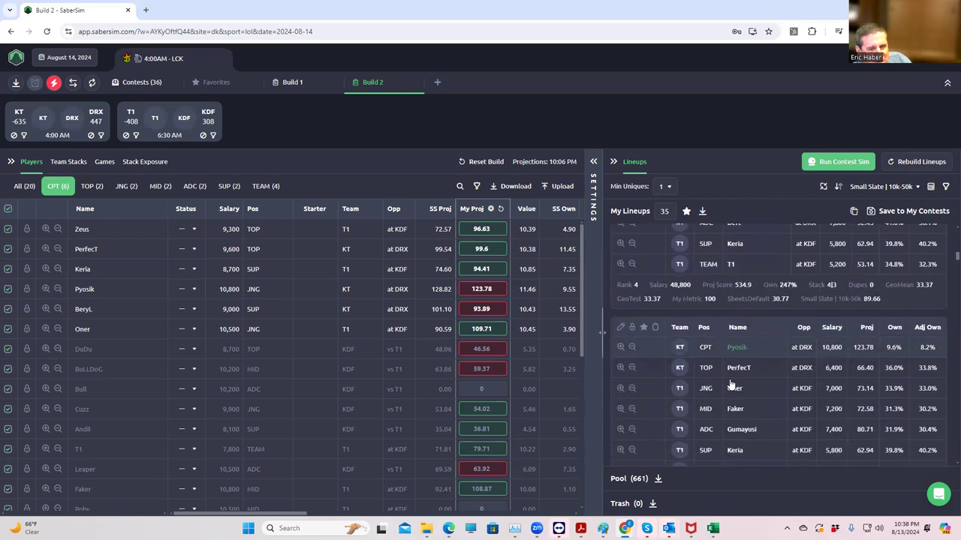
pyautogui.scroll(4, 716, 331)
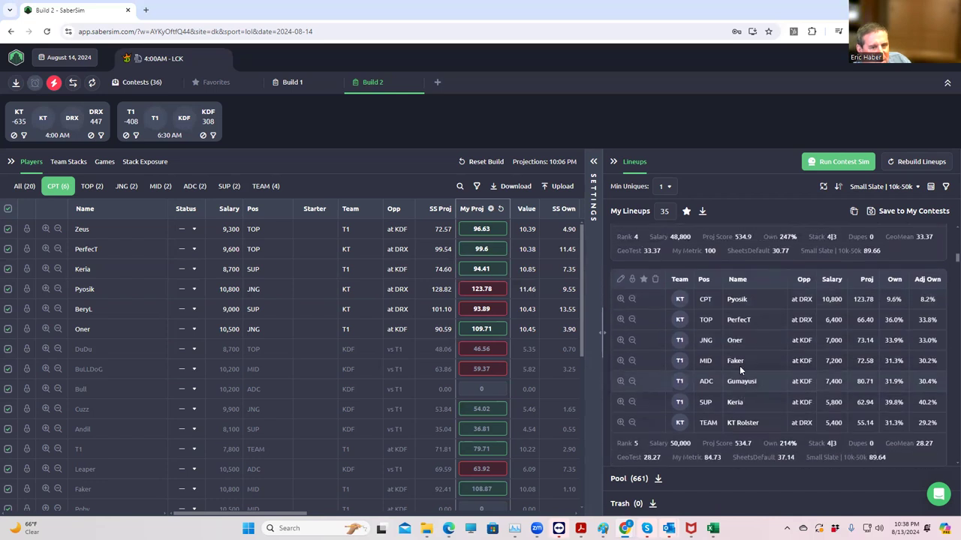
pyautogui.scroll(4, 715, 327)
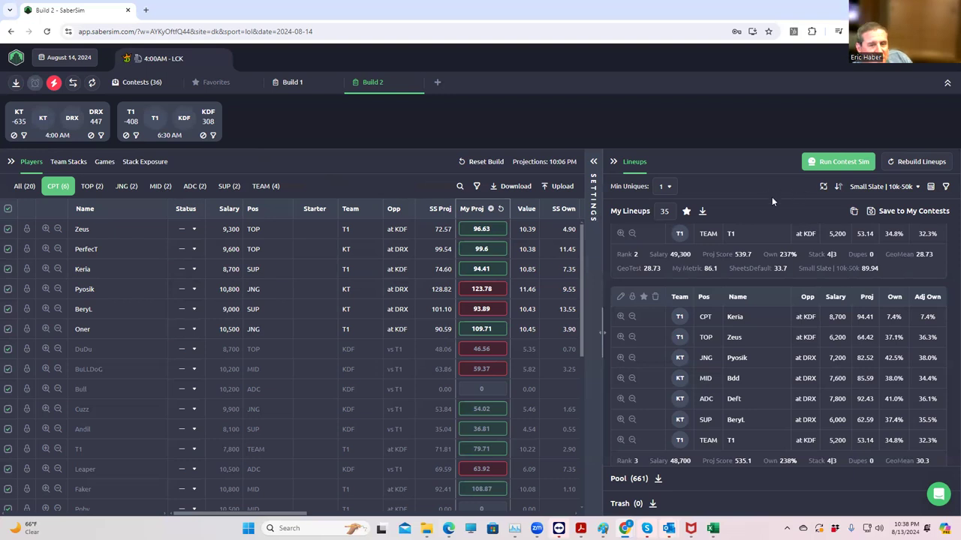
pyautogui.click(871, 214)
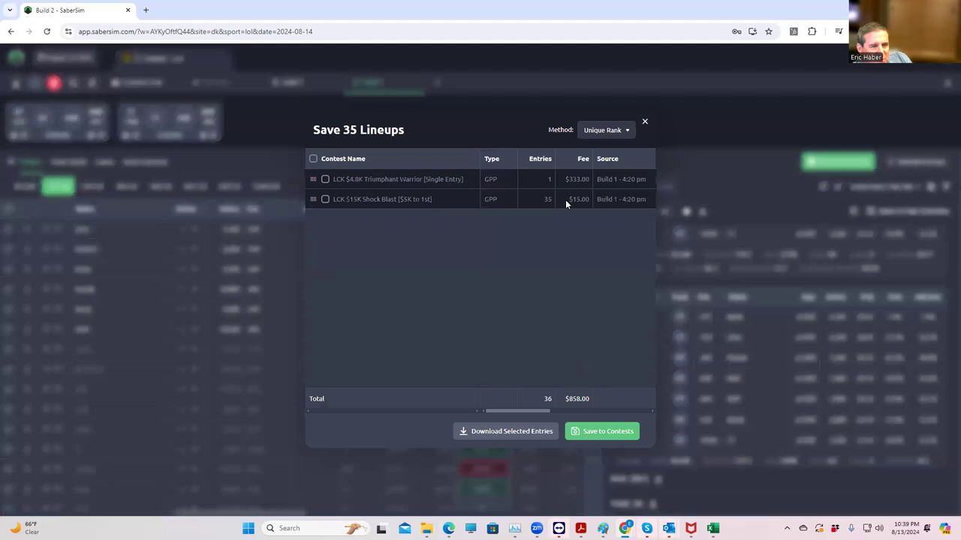
pyautogui.rightClick(403, 199)
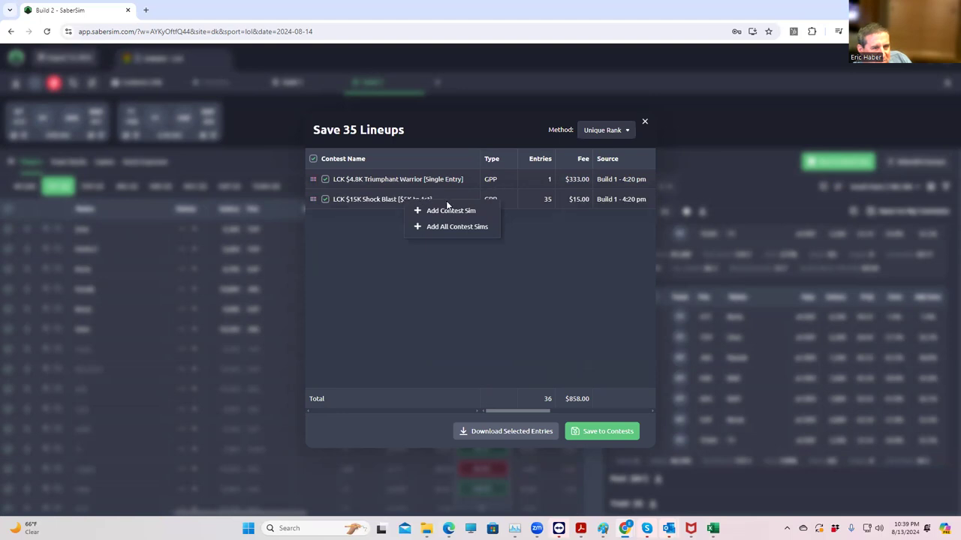
pyautogui.click(644, 121)
pyautogui.click(644, 122)
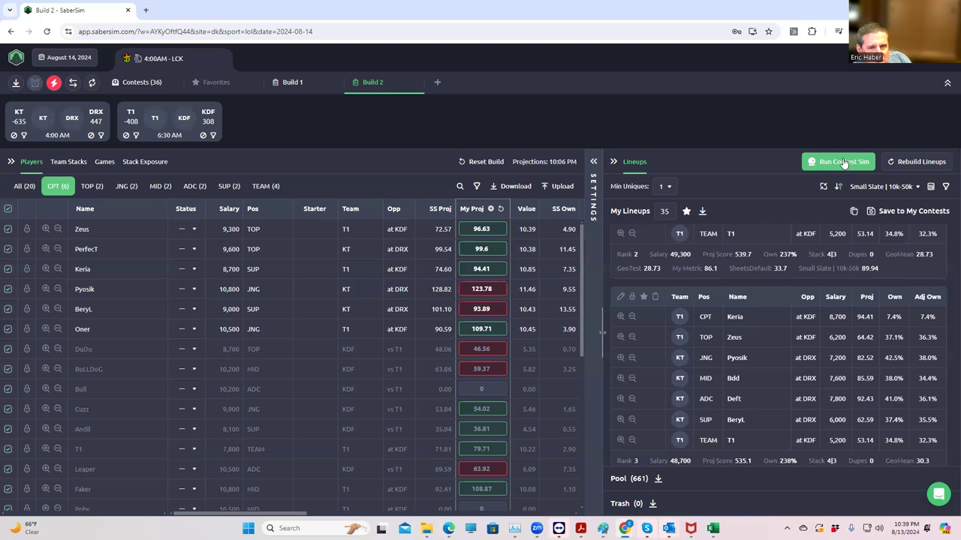
# - Run the contest sim, and save the LCK $15K Shock Blast sim with Build 2 as its field lineups
pyautogui.click(847, 162)
pyautogui.click(593, 161)
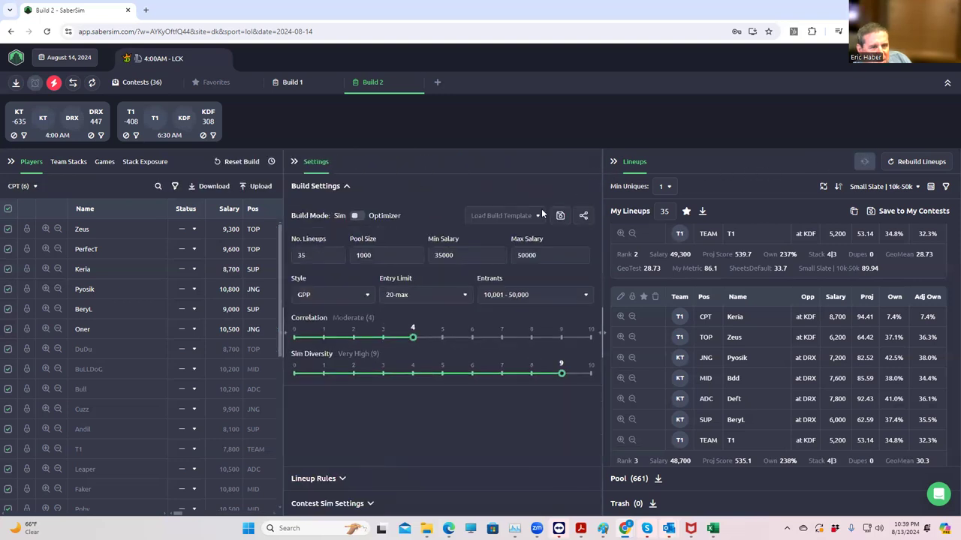
pyautogui.click(370, 503)
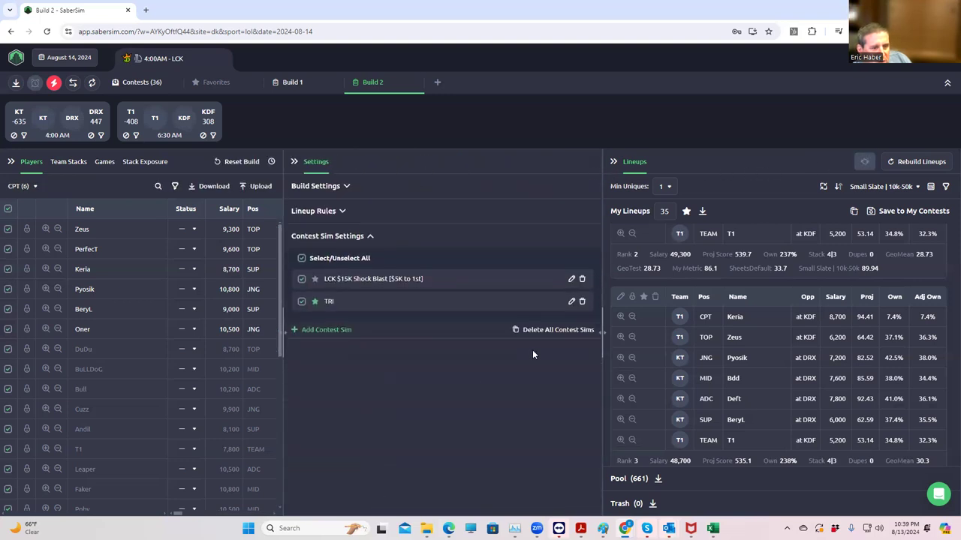
pyautogui.click(571, 279)
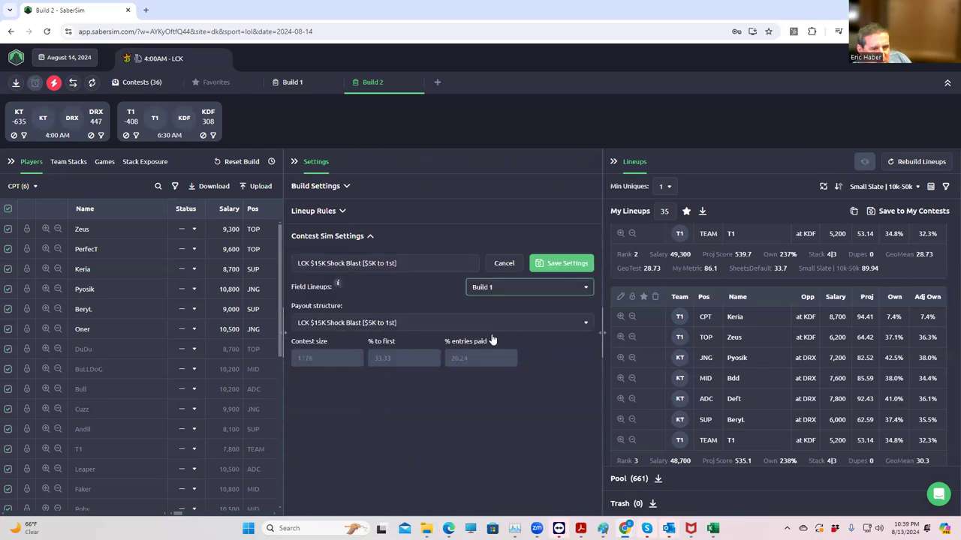
pyautogui.click(493, 292)
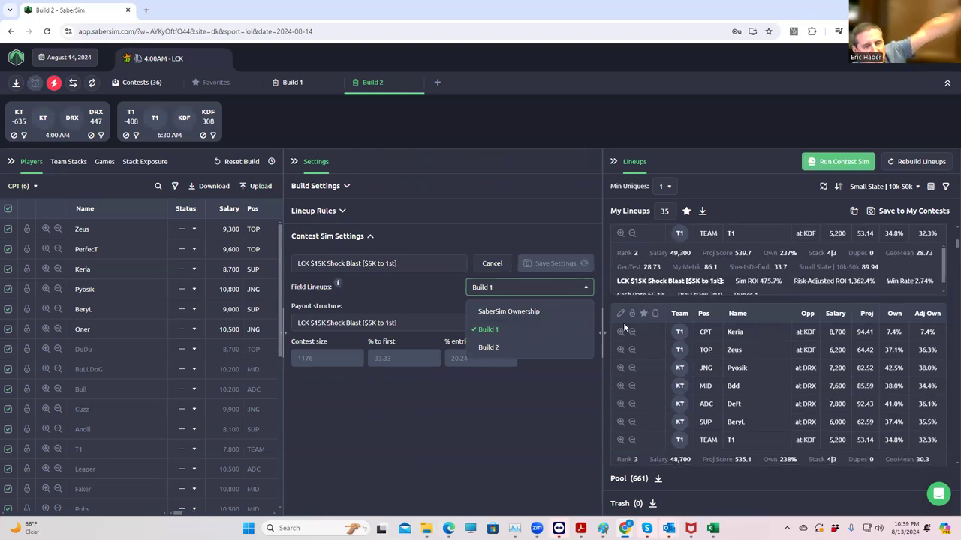
pyautogui.click(488, 347)
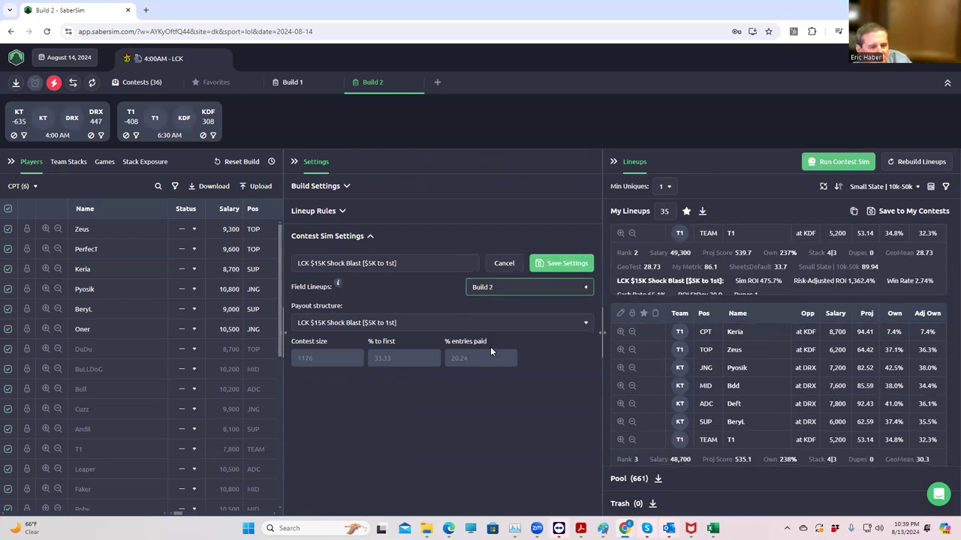
pyautogui.click(559, 268)
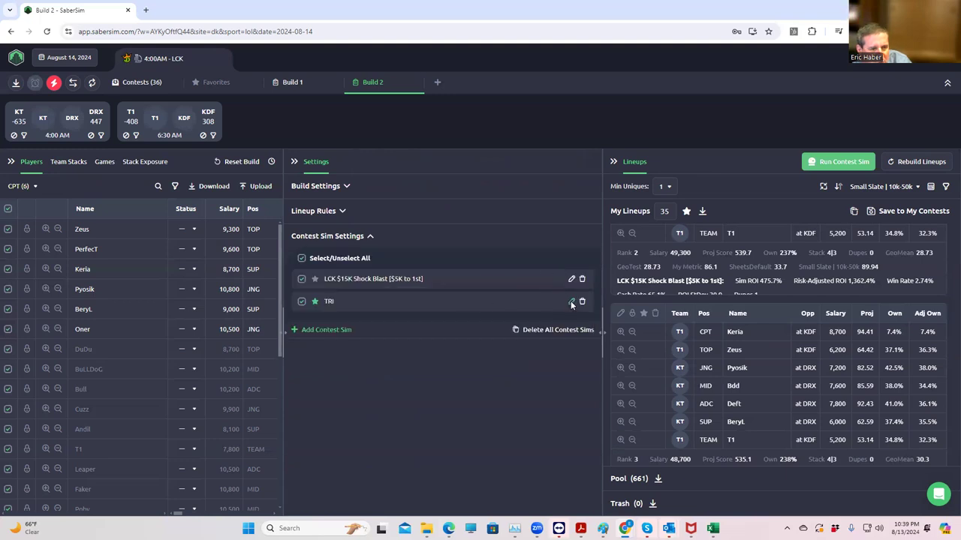
# - Save the TRI contest sim with Build 2 as its field lineups and rerun the contest sim
pyautogui.click(571, 303)
pyautogui.click(562, 289)
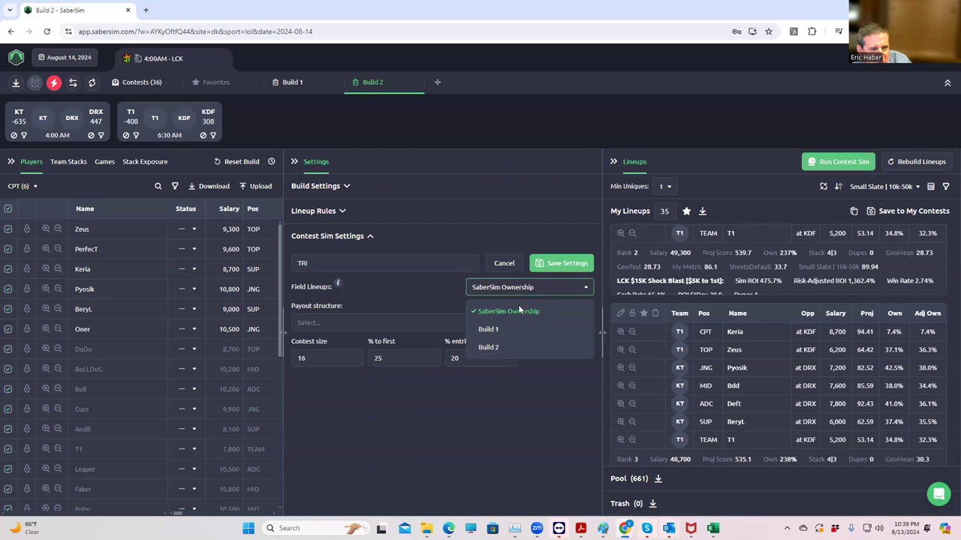
pyautogui.click(489, 346)
pyautogui.click(563, 263)
pyautogui.click(836, 163)
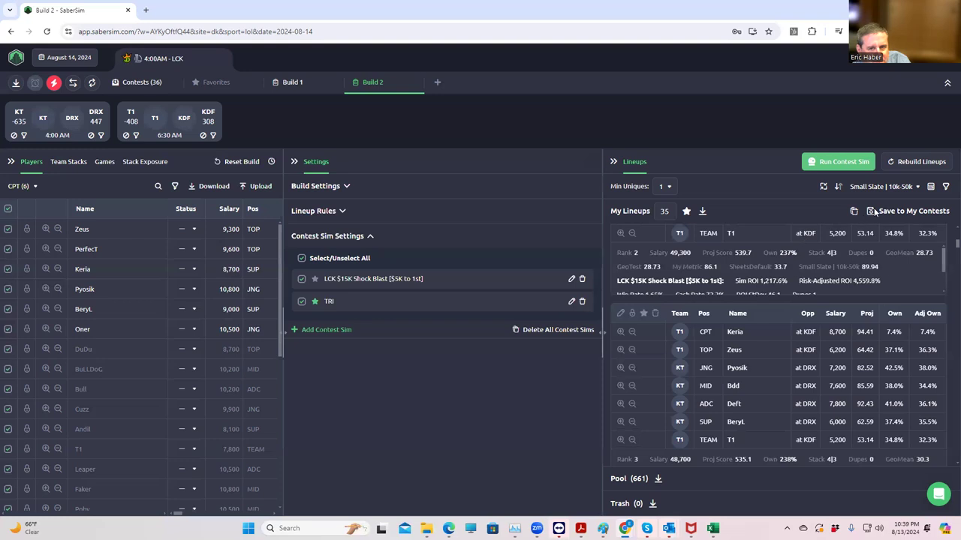
# - Sort the lineups by the LCK $15K Shock Blast contest's risk-adjusted ROI
pyautogui.scroll(5, 803, 237)
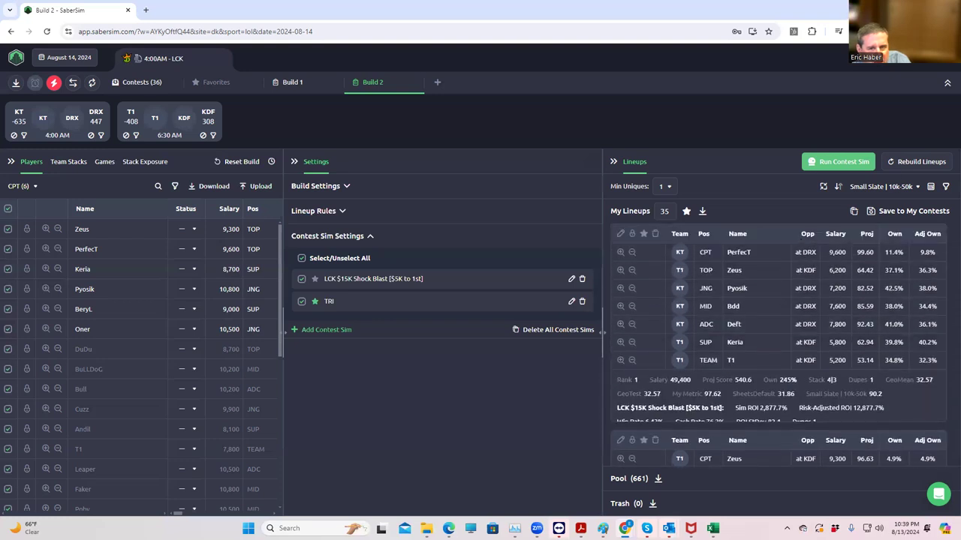
pyautogui.click(872, 187)
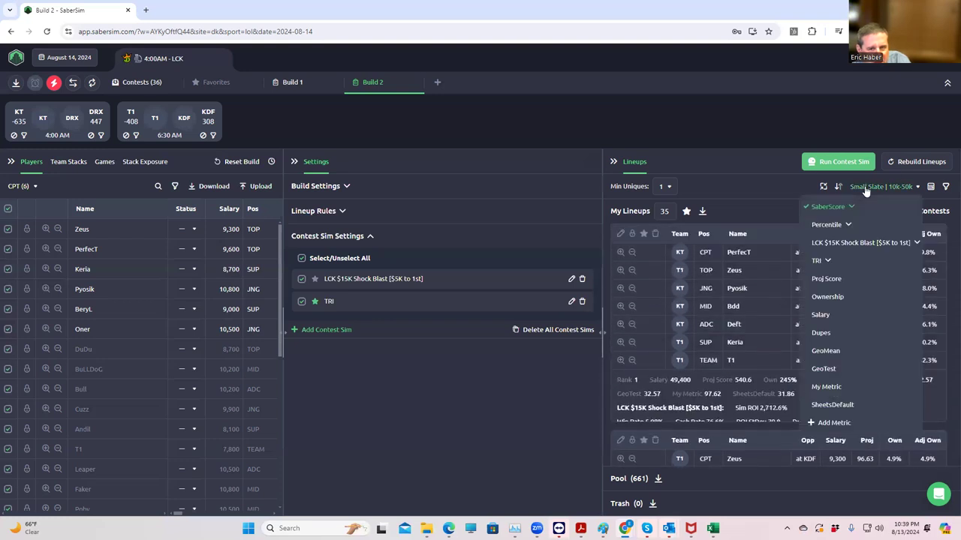
pyautogui.click(850, 243)
pyautogui.click(823, 277)
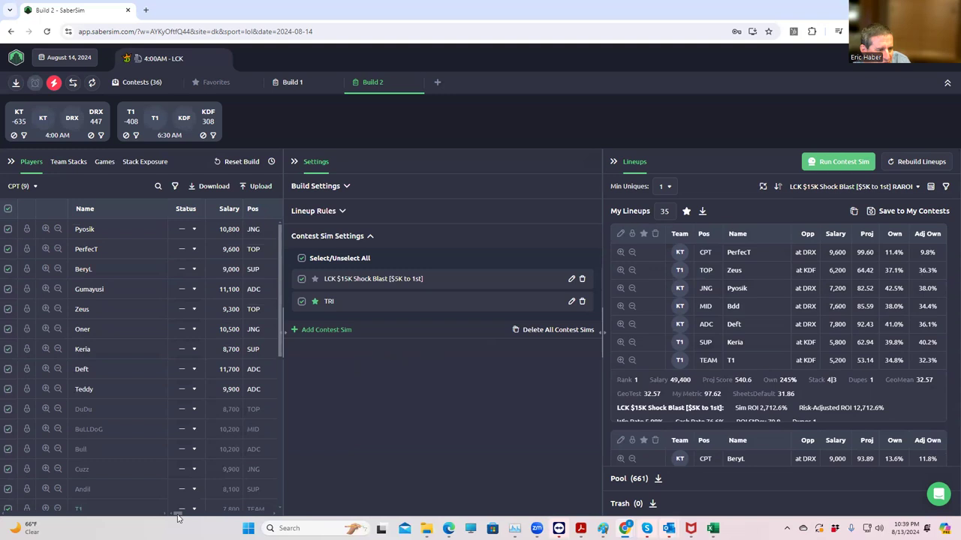
# - Examine the captains' exposures, the second-ranked lineup and the stack-type exposures
pyautogui.moveTo(179, 515); pyautogui.dragTo(217, 512)
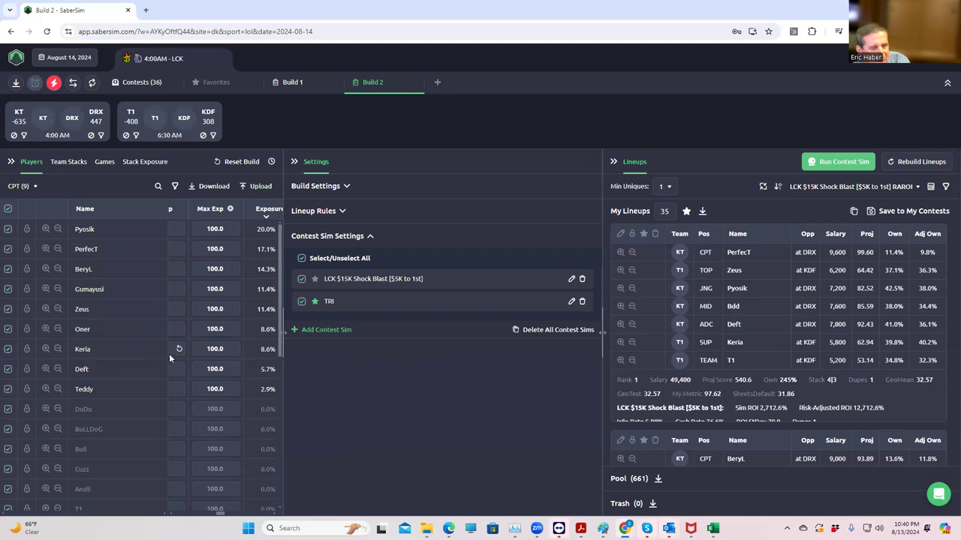
pyautogui.scroll(-3, 715, 429)
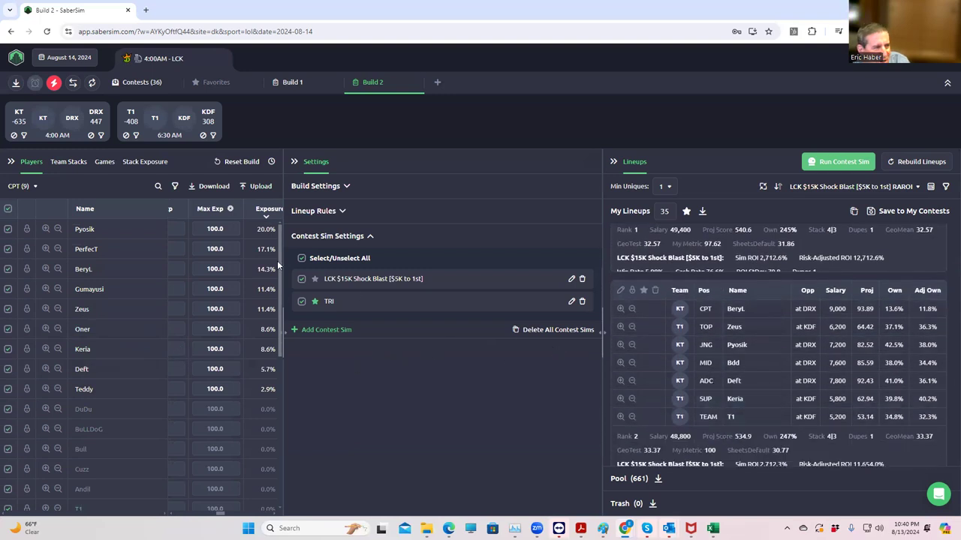
pyautogui.click(139, 162)
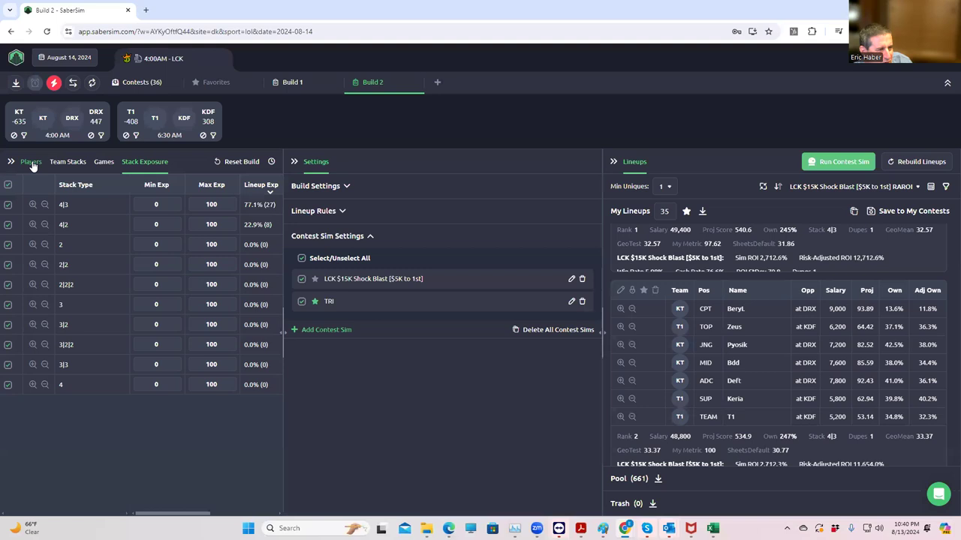
# - Try minimum uniques of 2 and 3 while checking each team's lineup exposure in the team stacks
pyautogui.click(654, 186)
pyautogui.click(666, 227)
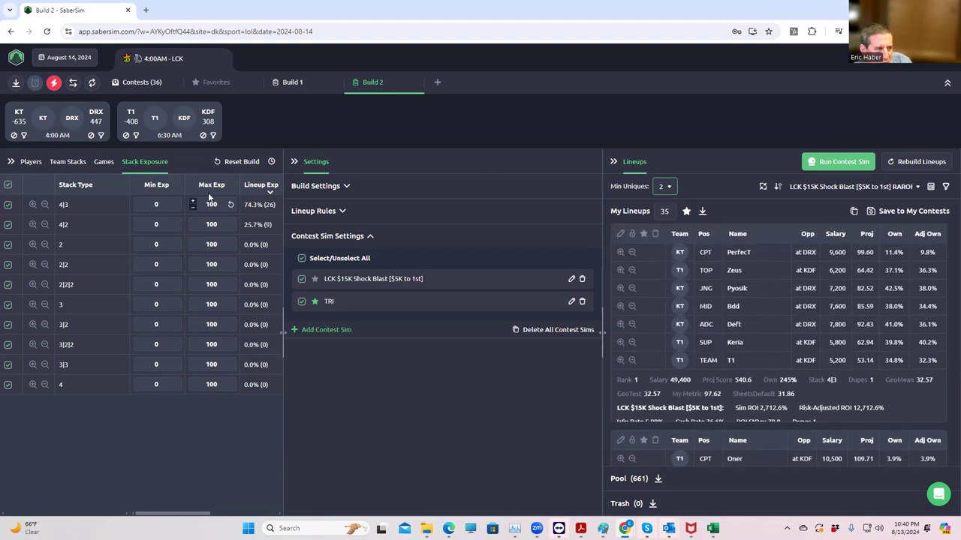
pyautogui.click(80, 164)
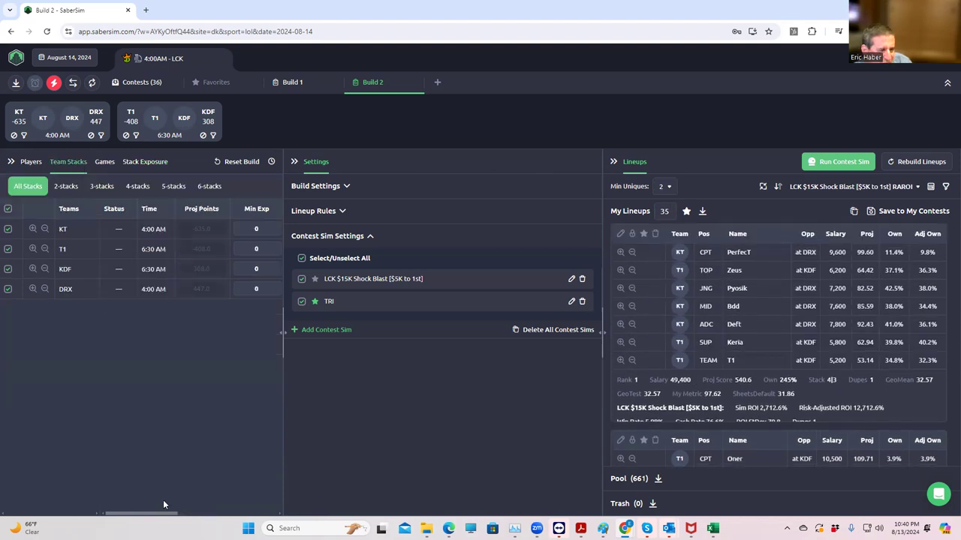
pyautogui.moveTo(168, 514); pyautogui.dragTo(212, 513)
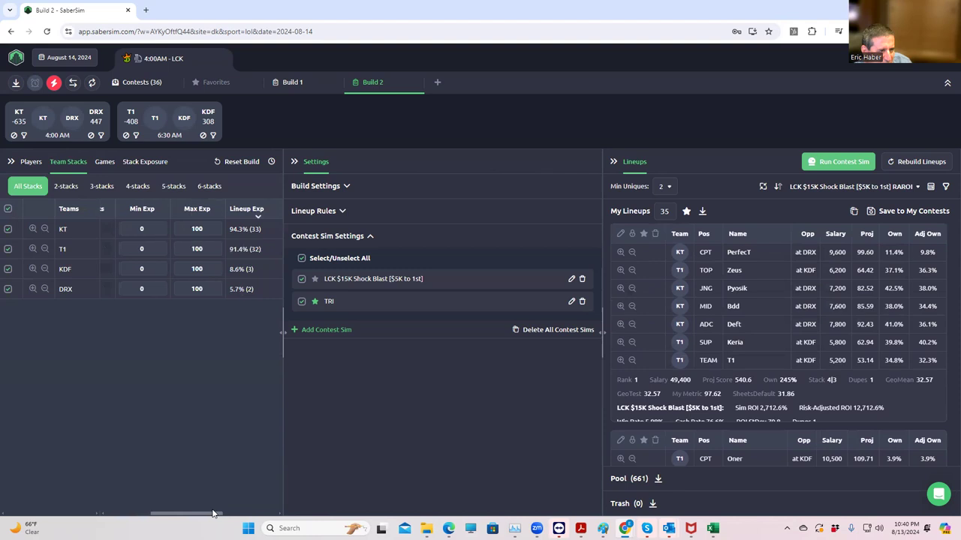
pyautogui.click(665, 186)
pyautogui.click(666, 247)
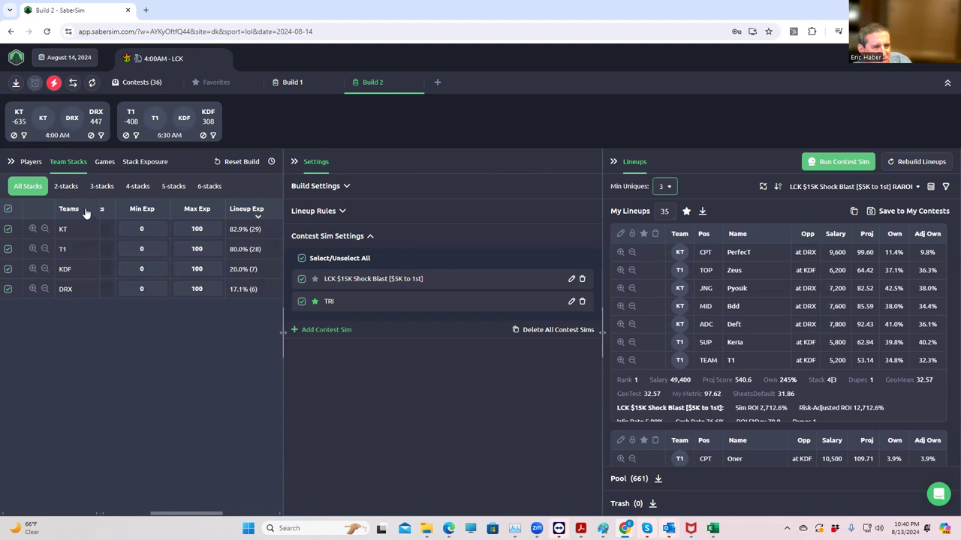
# - Exclude BeryL, PerfecT and Keria from the captain pool and apply the change to the lineups
pyautogui.click(31, 161)
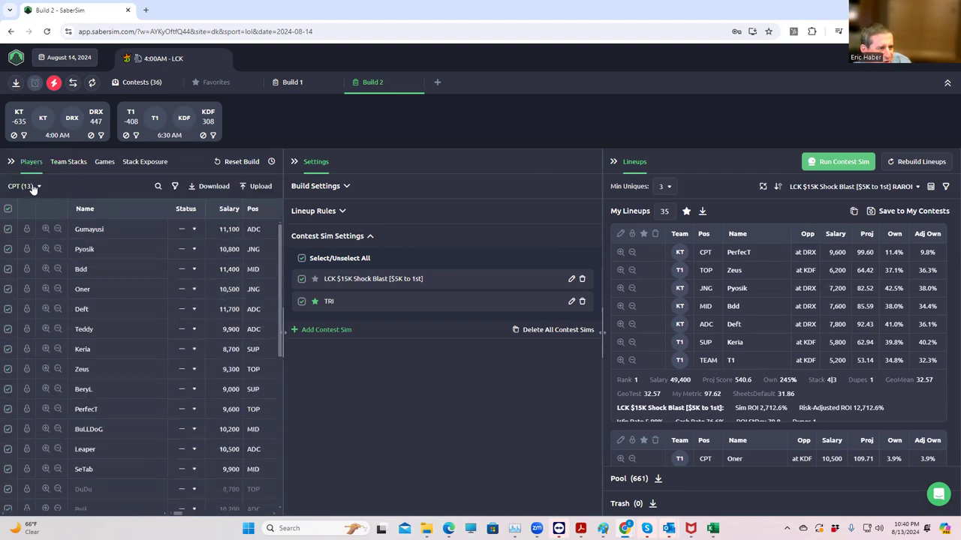
pyautogui.moveTo(180, 514); pyautogui.dragTo(167, 514)
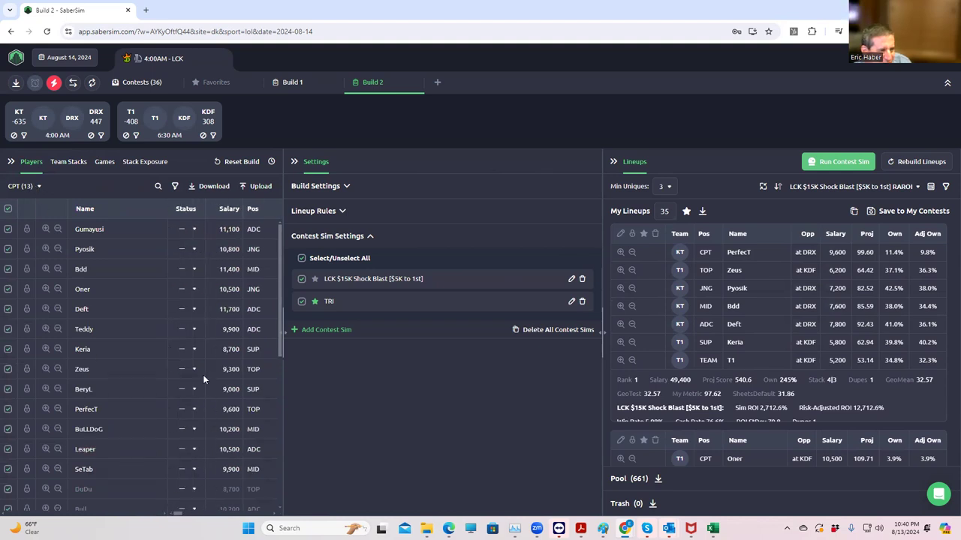
pyautogui.click(7, 389)
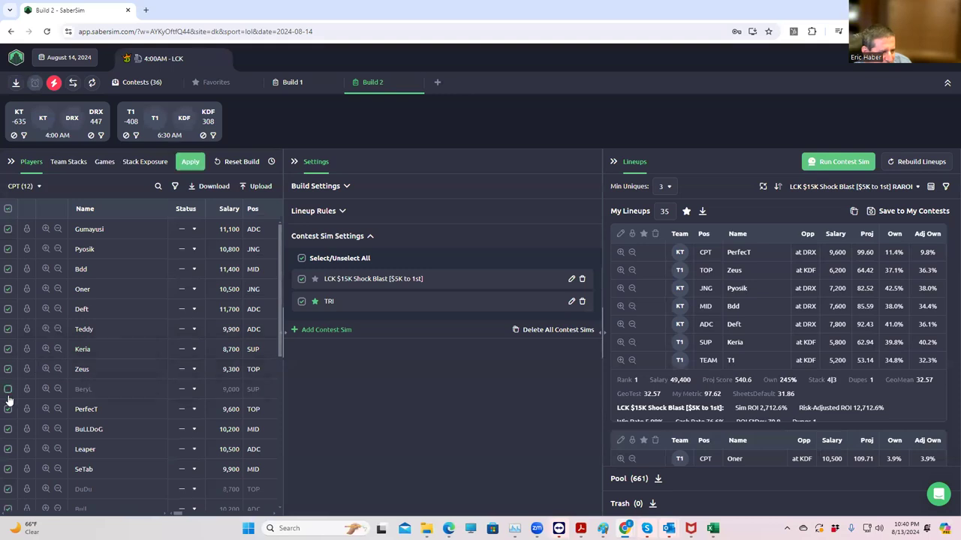
pyautogui.click(9, 409)
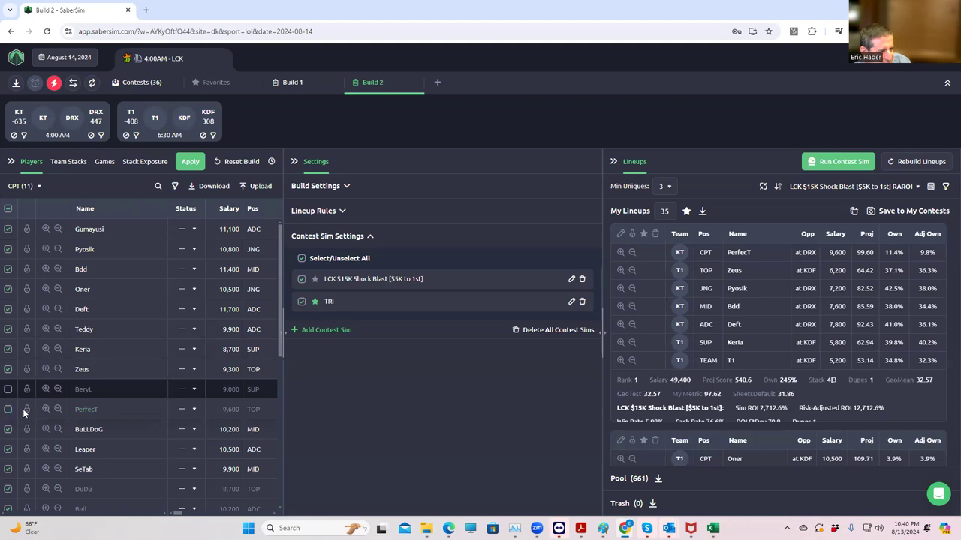
pyautogui.click(8, 349)
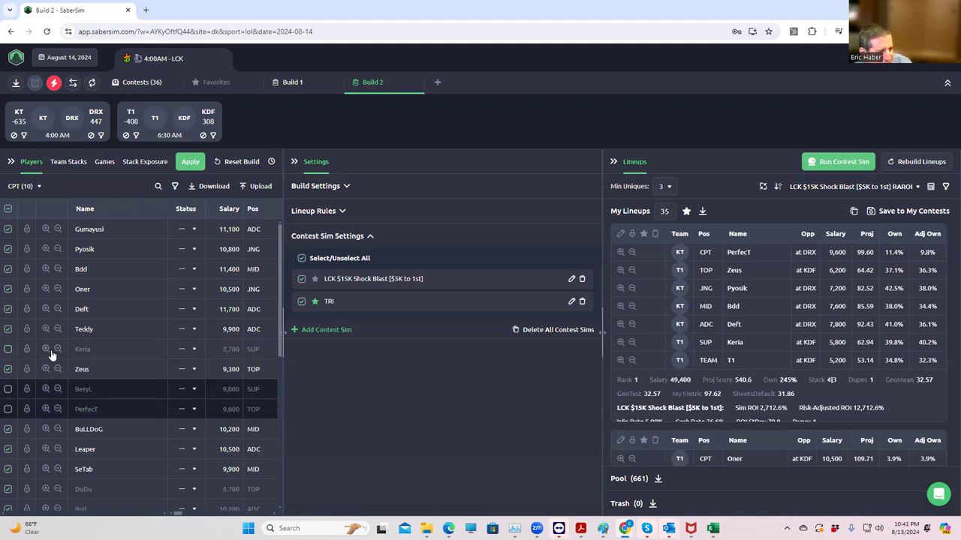
pyautogui.click(190, 164)
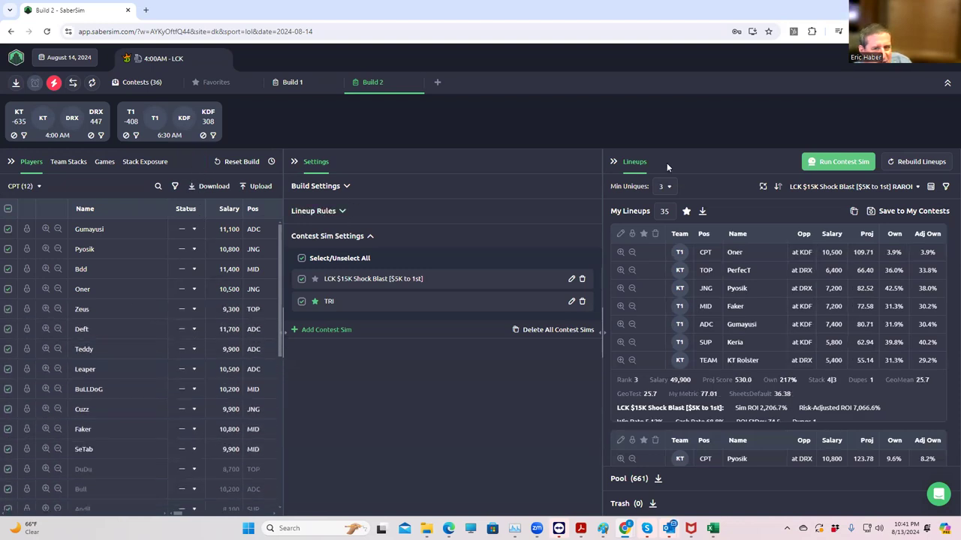
# - Set the minimum uniques to 2 and check each team's lineup exposure in the team stacks
pyautogui.click(665, 186)
pyautogui.click(666, 221)
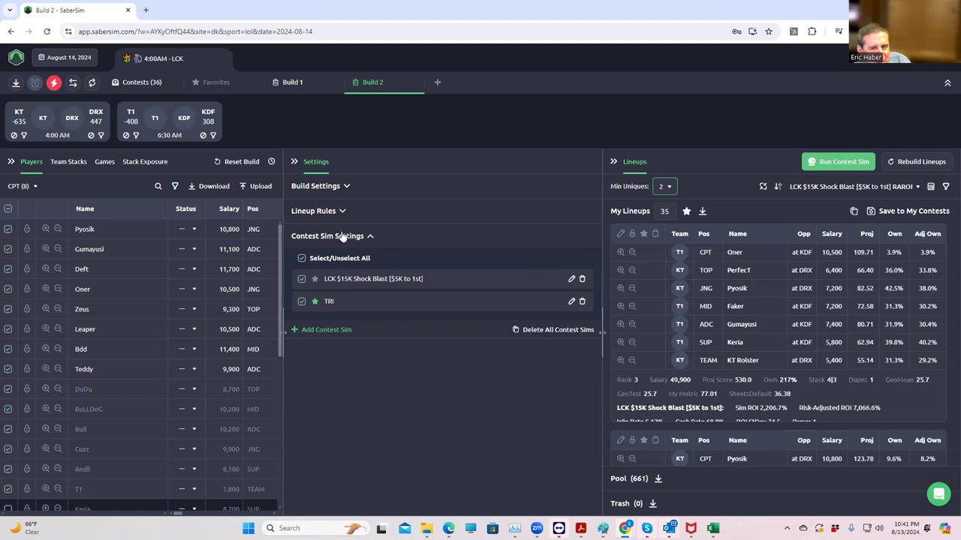
pyautogui.click(71, 161)
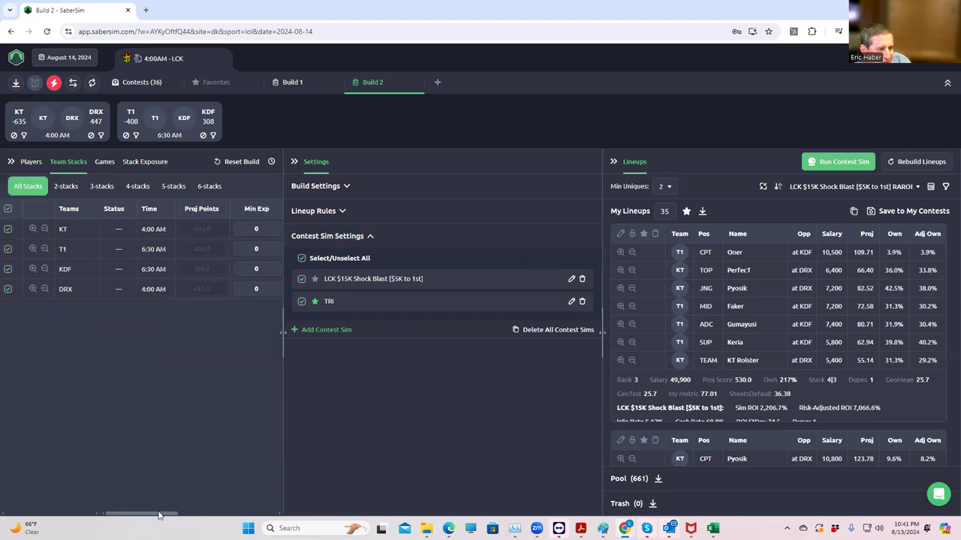
pyautogui.moveTo(160, 514); pyautogui.dragTo(210, 516)
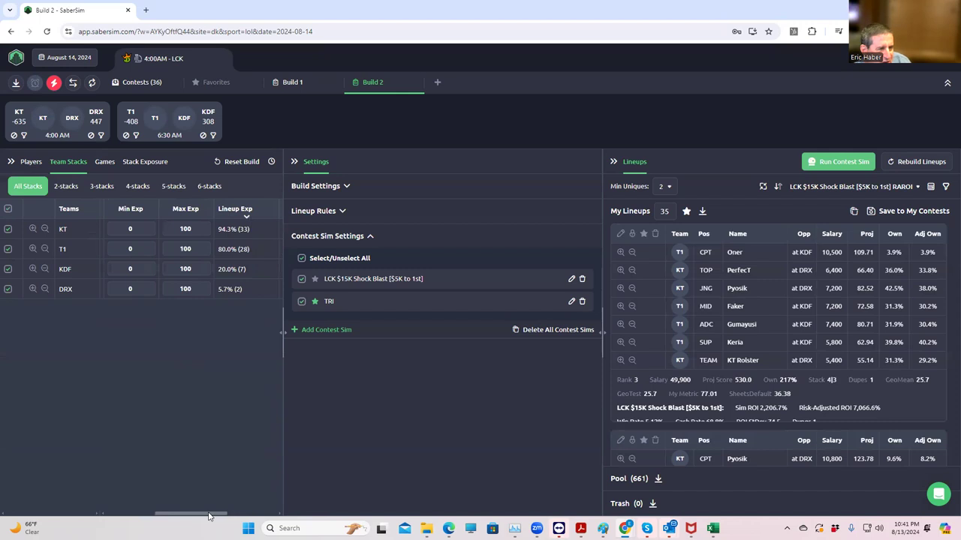
pyautogui.moveTo(209, 517); pyautogui.dragTo(111, 513)
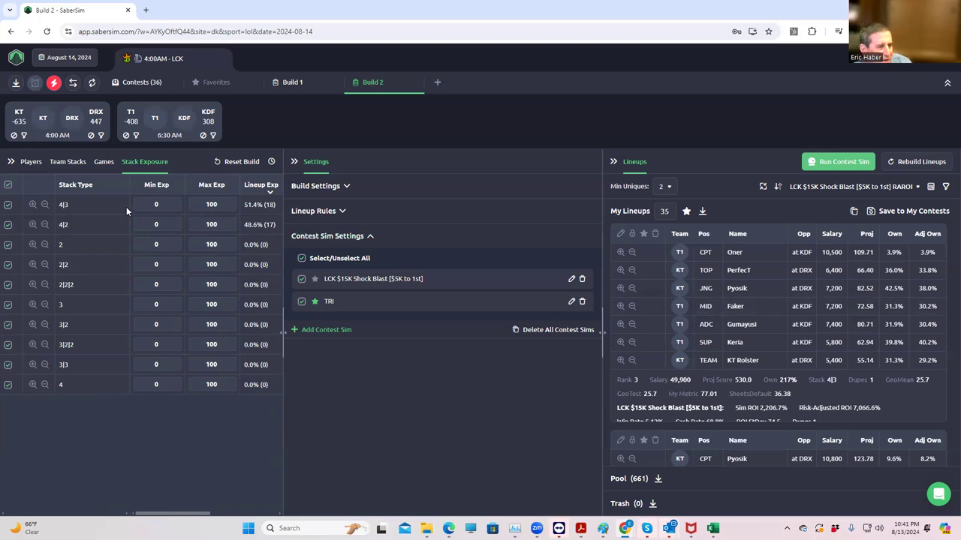
# - Set the 4|3 stack type's minimum exposure to 100, apply it, and check each team's lineup exposure
pyautogui.write('00')
pyautogui.click(190, 164)
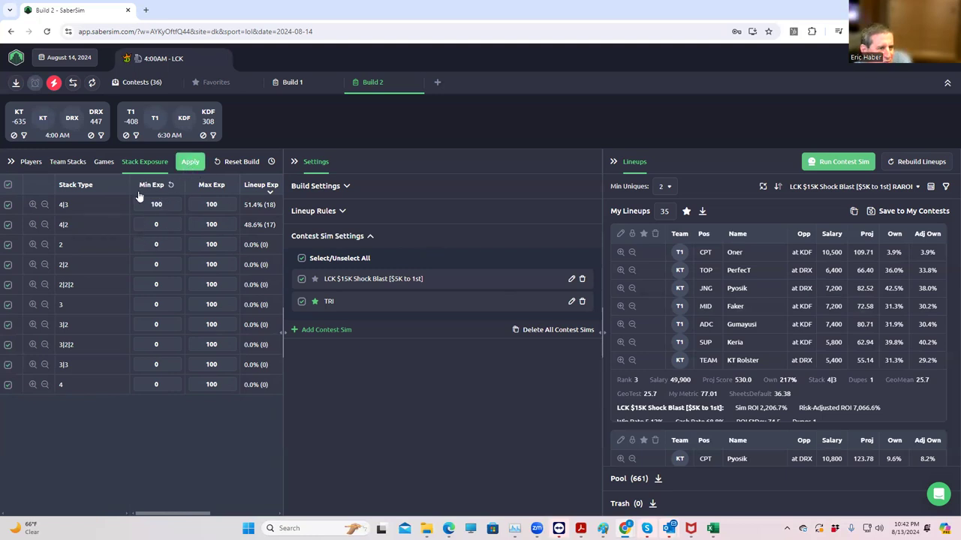
pyautogui.click(67, 163)
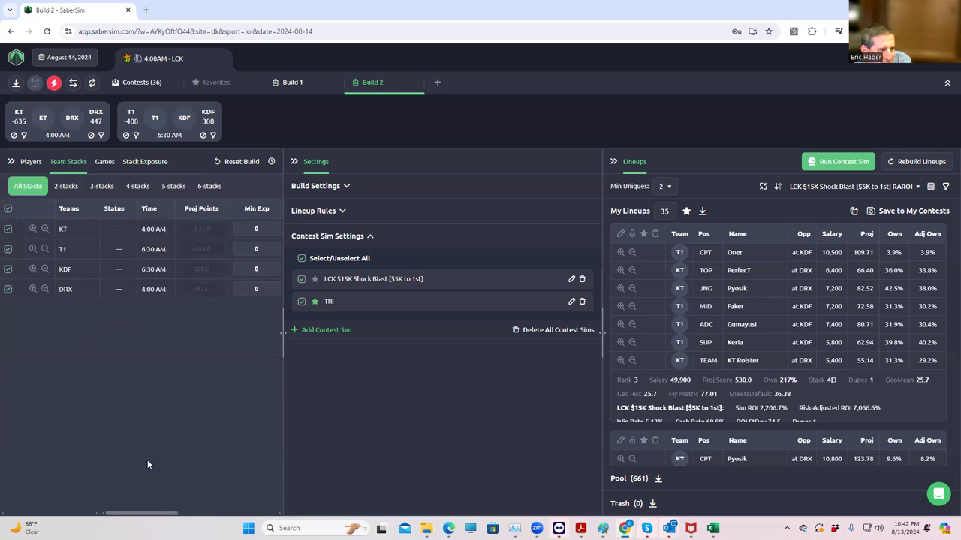
pyautogui.moveTo(158, 510); pyautogui.dragTo(208, 516)
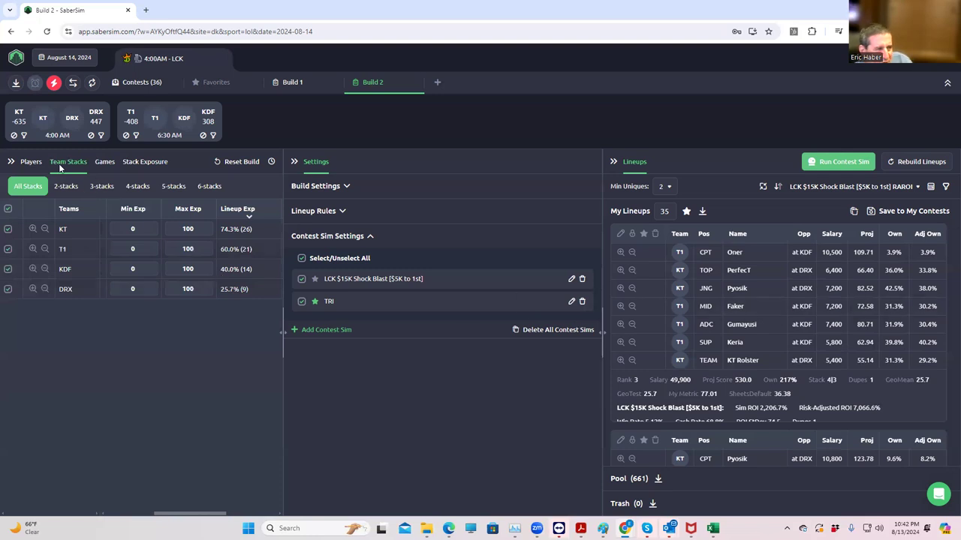
# - Review the captains' teams and projections, exclude the T1 team slot from the captain pool, and apply the change
pyautogui.click(31, 162)
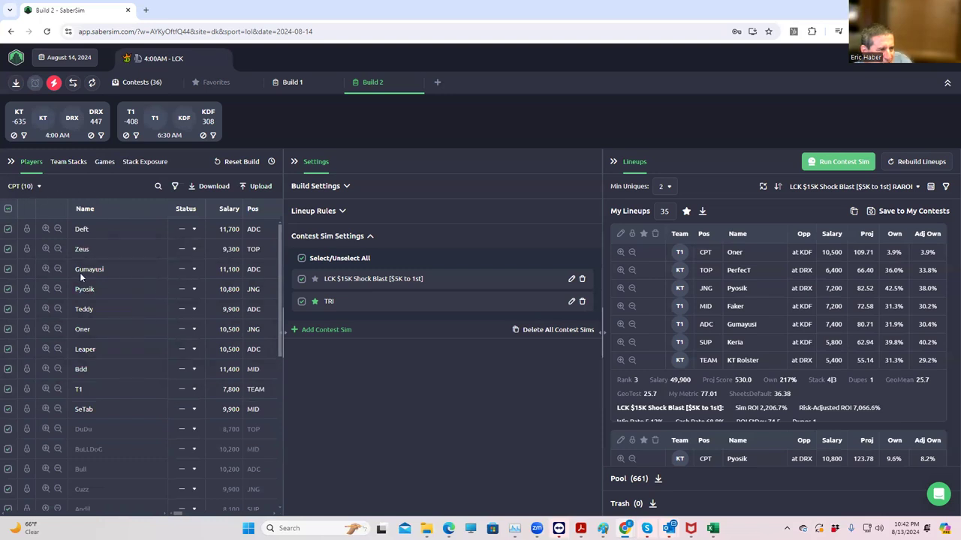
pyautogui.hscroll(3, 184, 515)
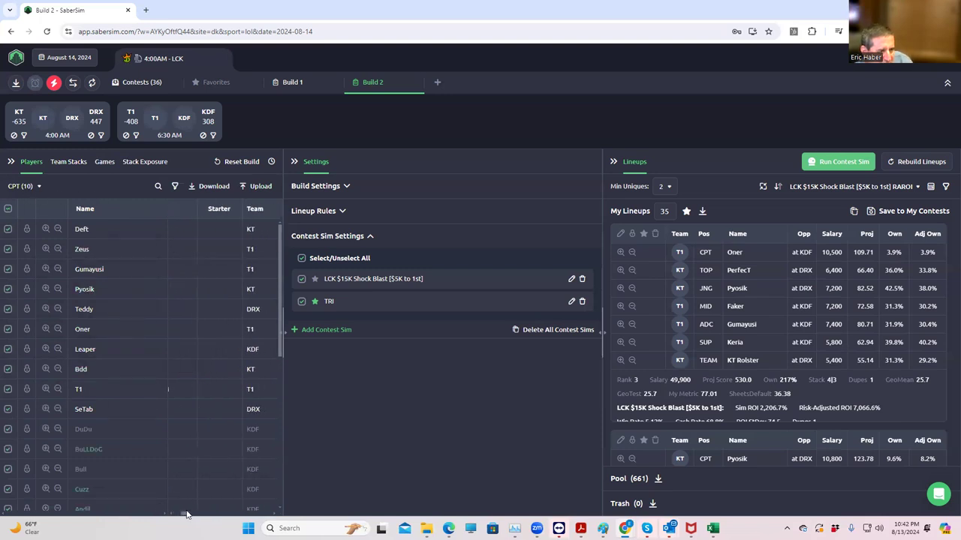
pyautogui.hscroll(3, 190, 515)
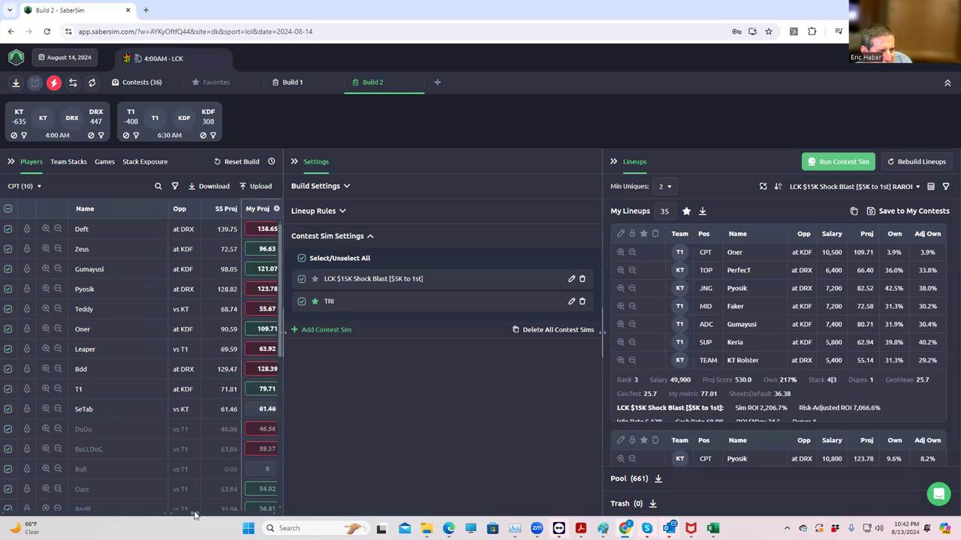
pyautogui.hscroll(-6, 175, 514)
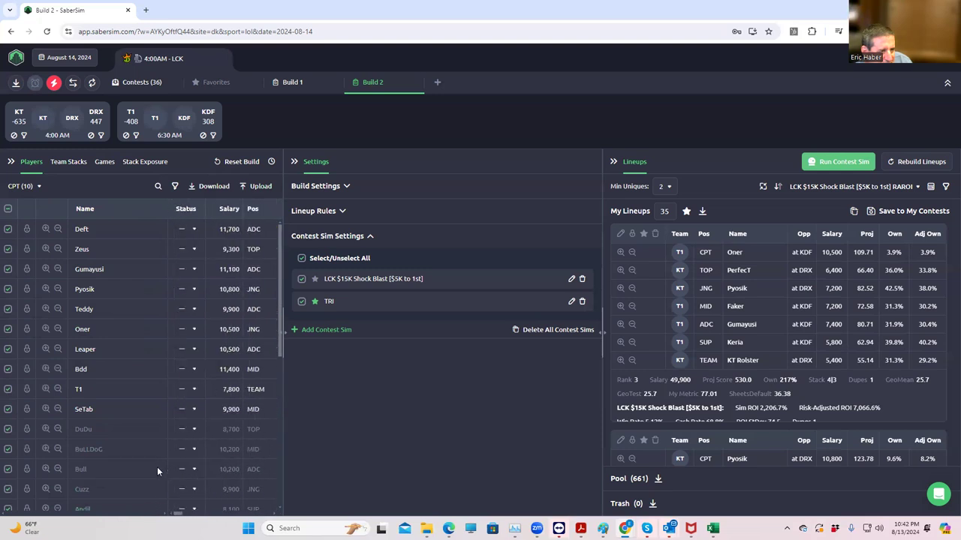
pyautogui.click(7, 389)
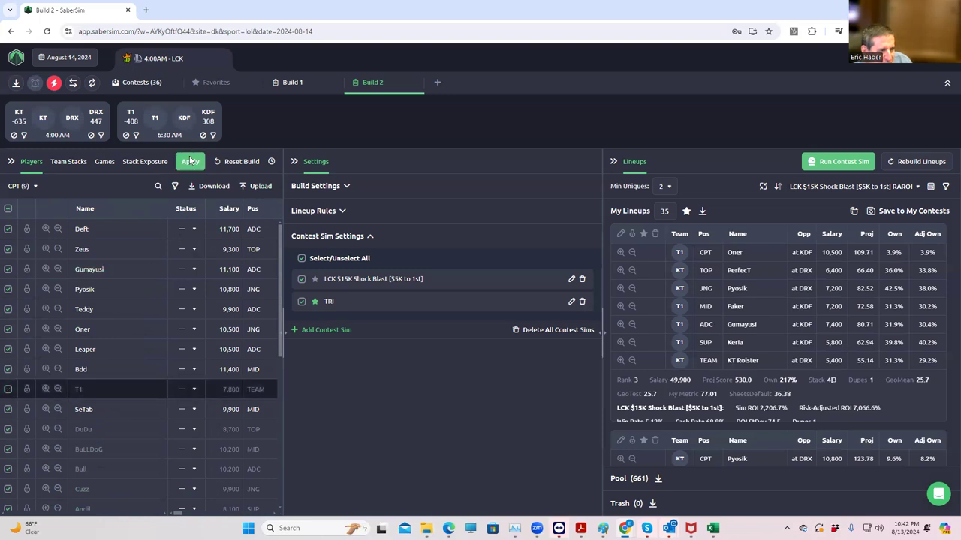
pyautogui.click(191, 161)
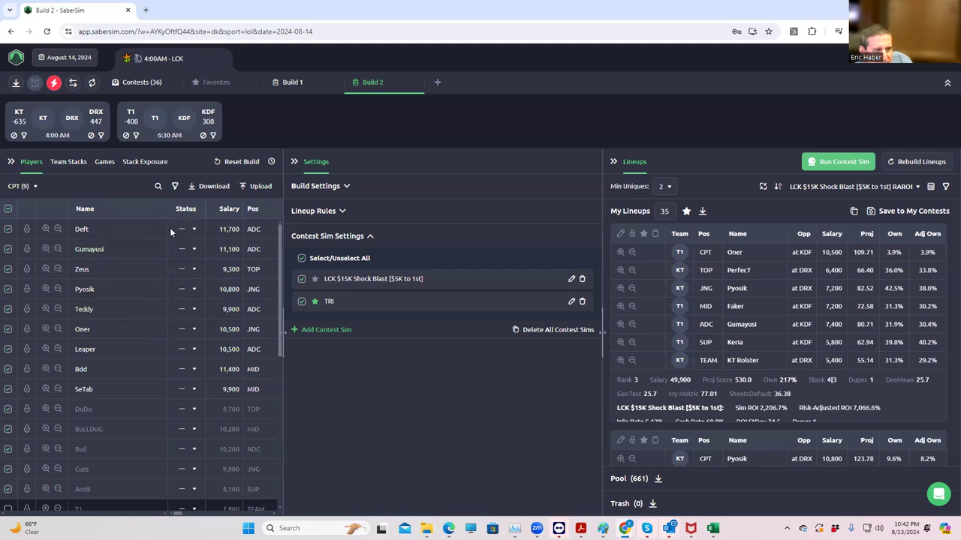
# - Check the lineup exposures by stack type and by team
pyautogui.click(130, 169)
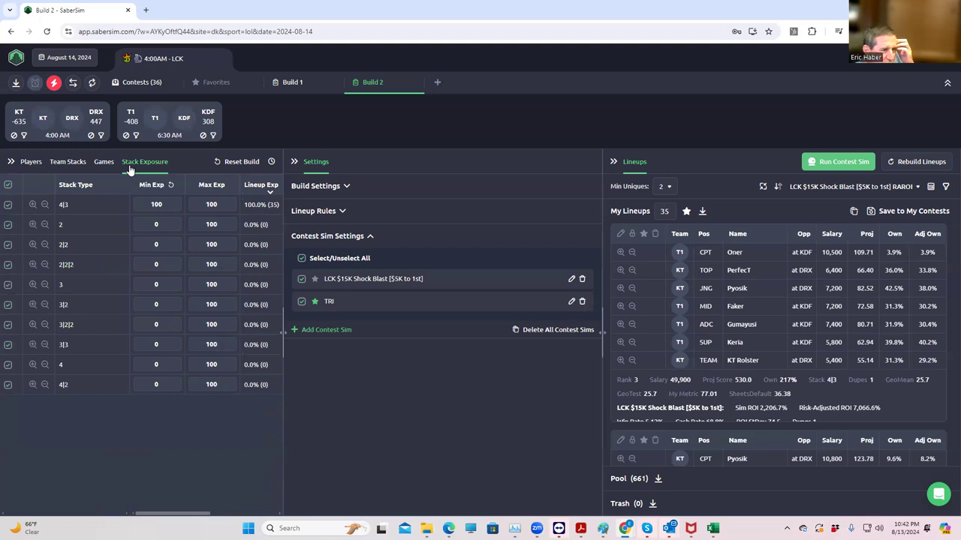
pyautogui.click(72, 167)
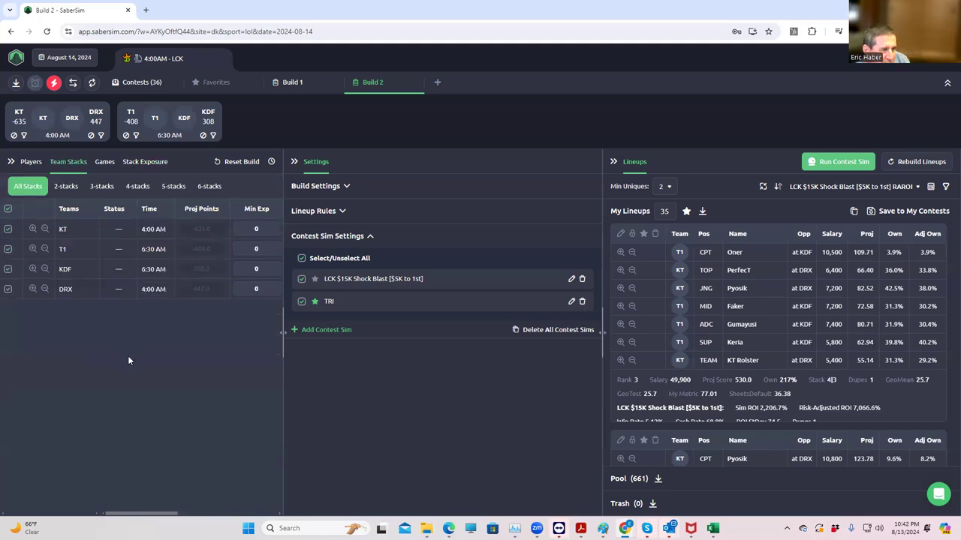
pyautogui.moveTo(147, 515); pyautogui.dragTo(191, 517)
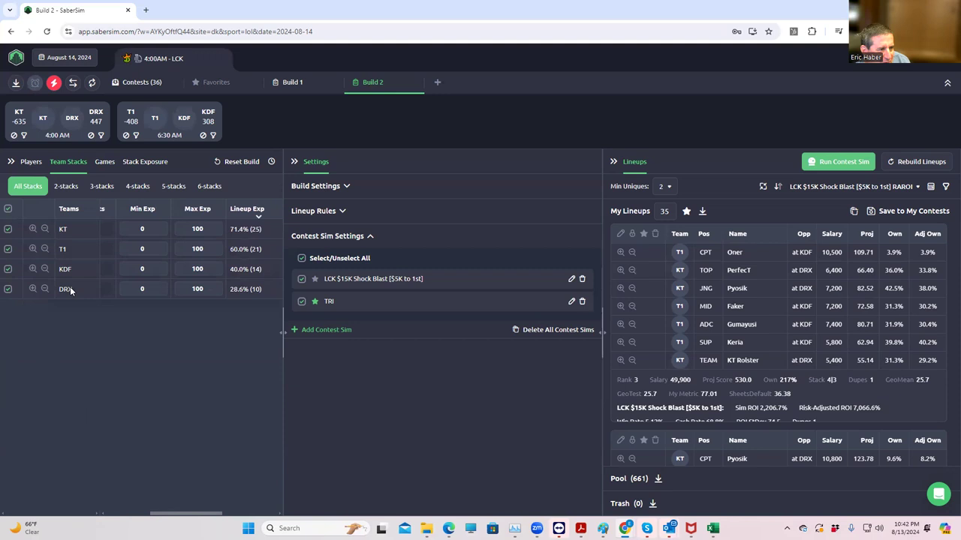
# - Filter the lineups to those containing both KT and T1 stacks and examine each one's players and contest sim results
pyautogui.click(32, 231)
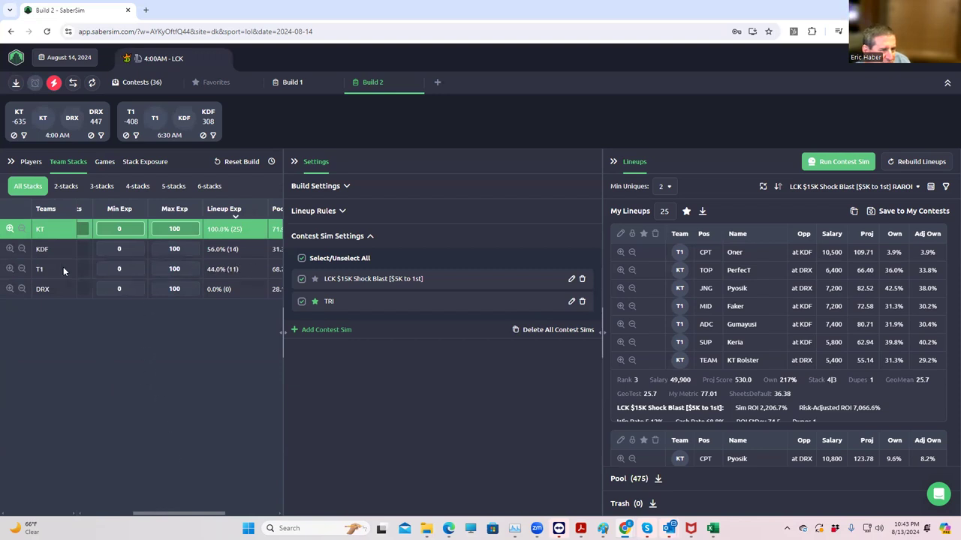
pyautogui.click(9, 269)
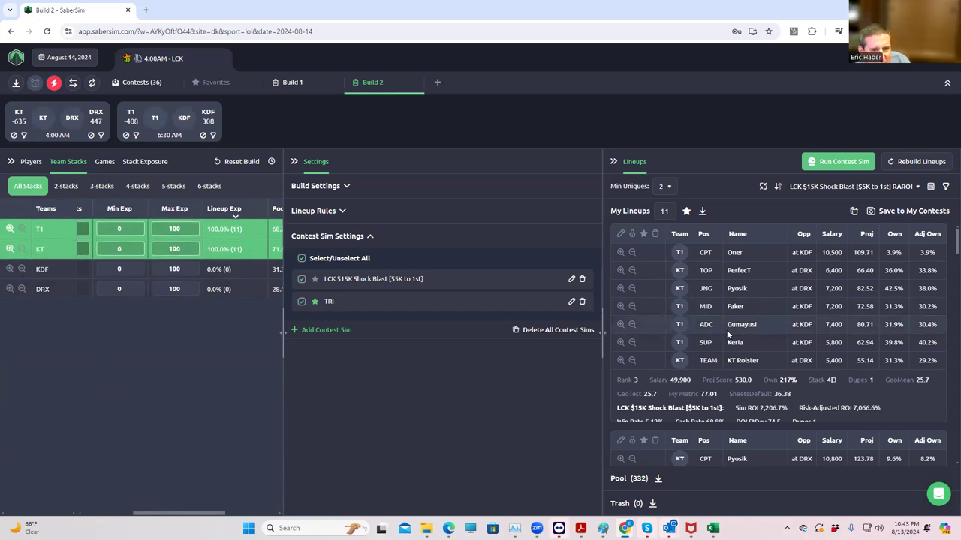
pyautogui.scroll(-3, 738, 338)
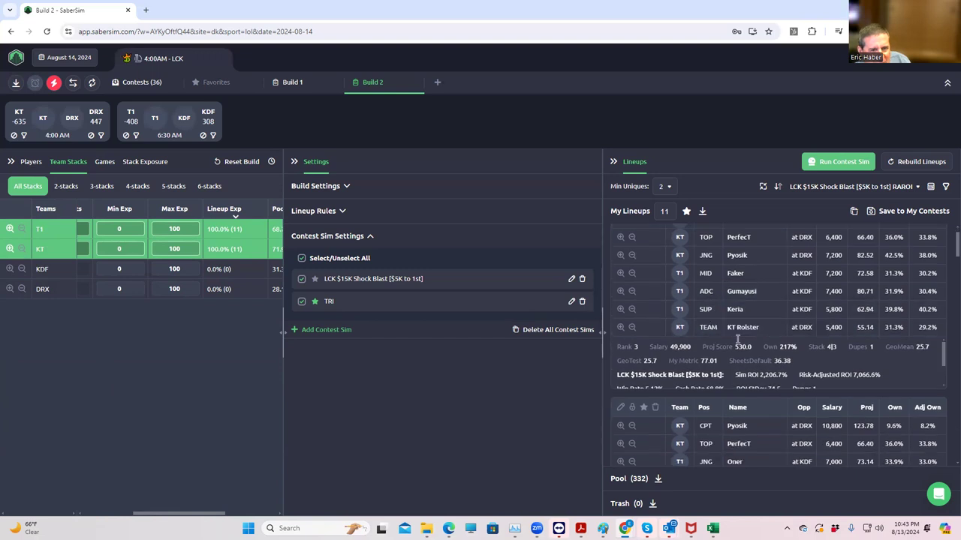
pyautogui.scroll(-1, 740, 370)
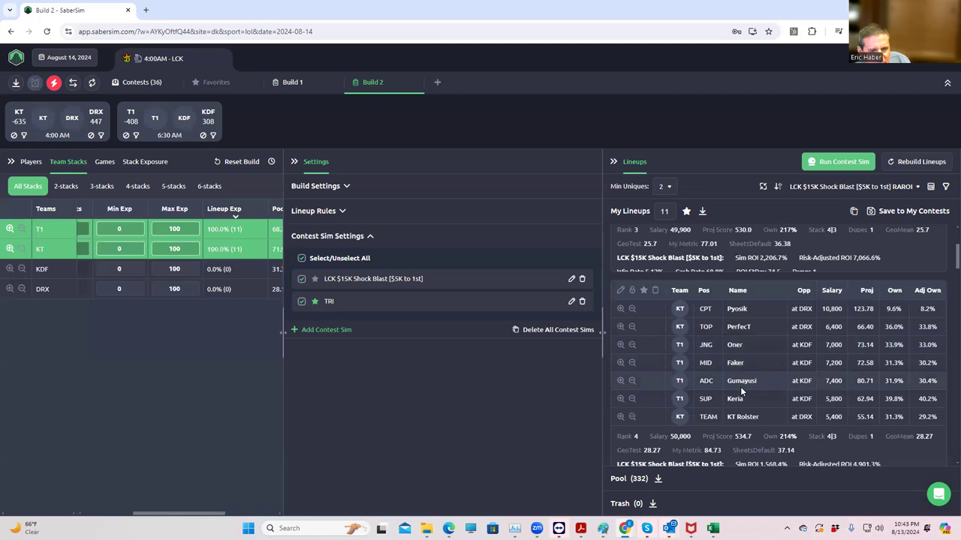
pyautogui.scroll(-4, 734, 387)
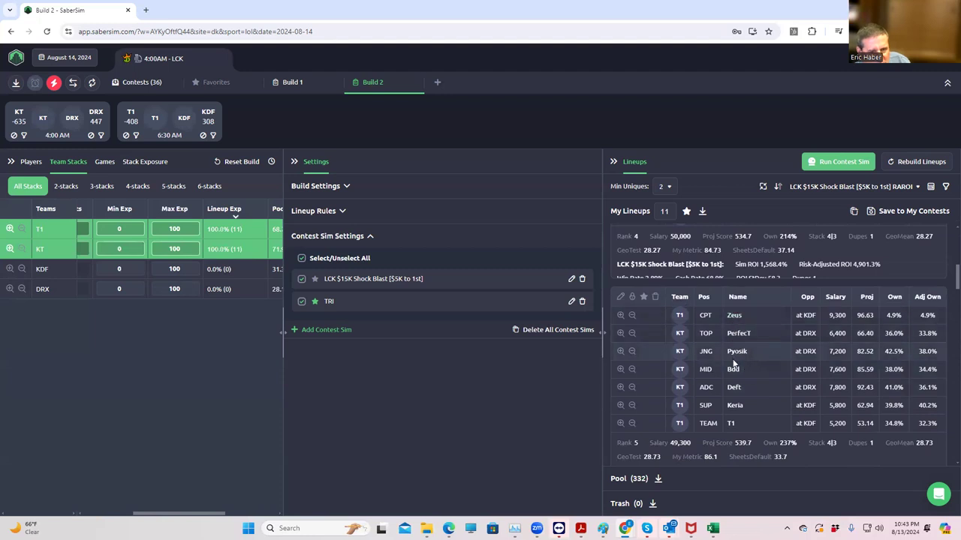
pyautogui.scroll(-20, 736, 386)
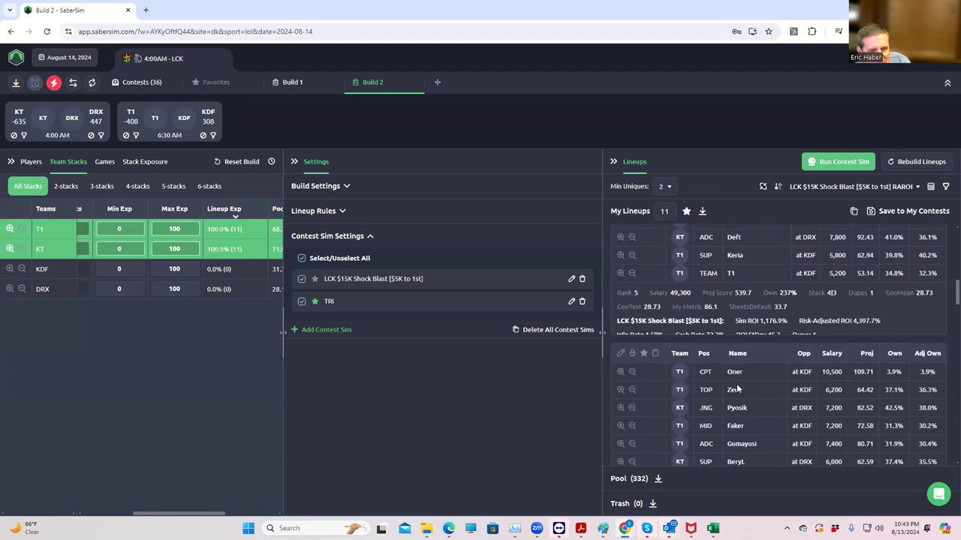
pyautogui.scroll(-6, 737, 386)
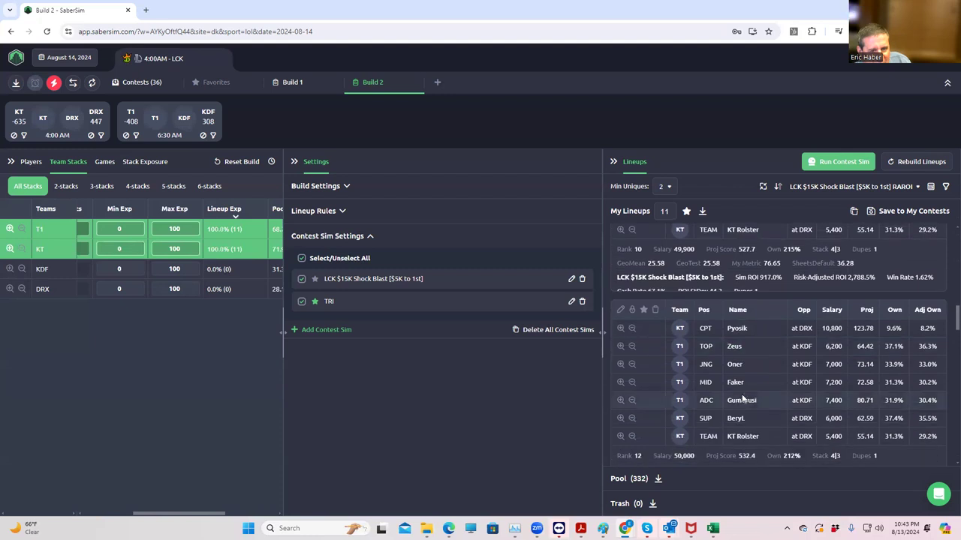
pyautogui.scroll(-4, 756, 387)
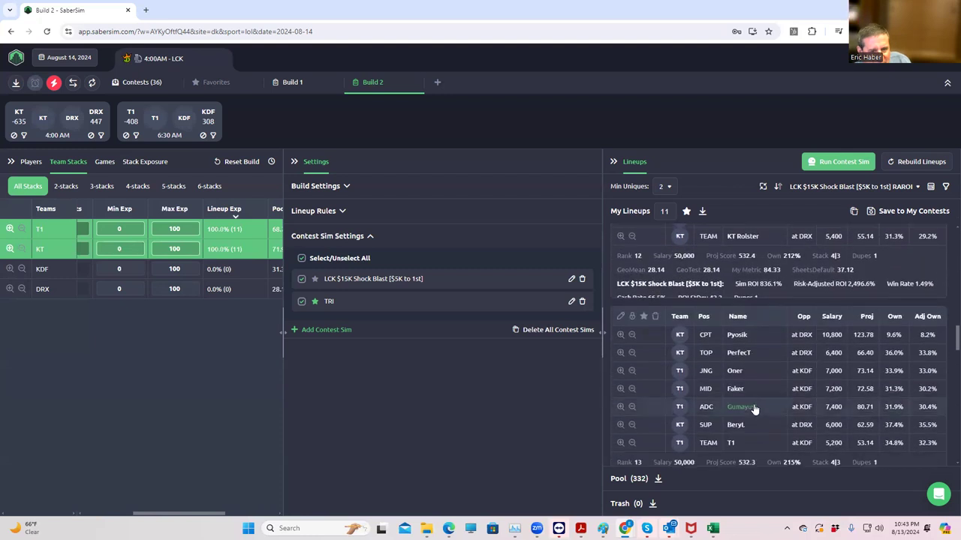
pyautogui.scroll(-5, 754, 403)
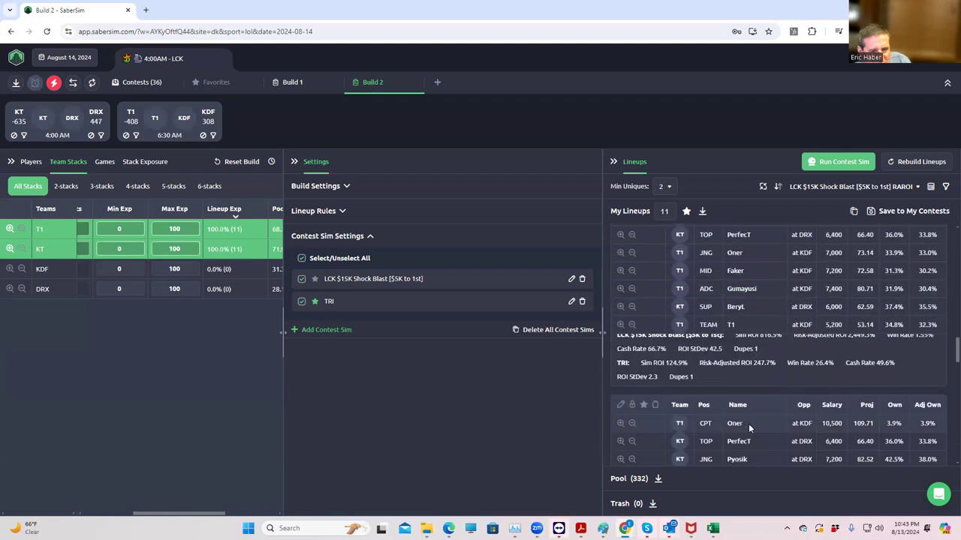
pyautogui.scroll(-5, 753, 419)
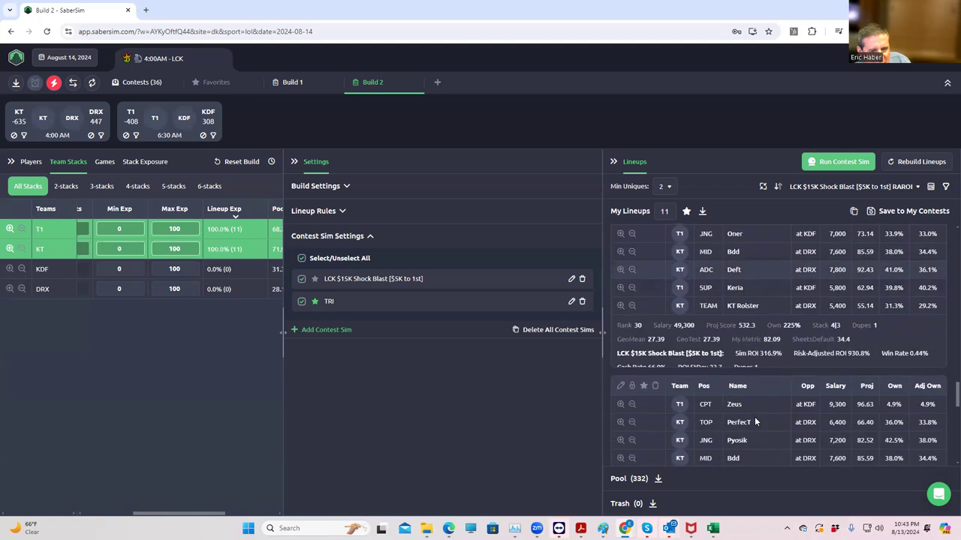
pyautogui.scroll(-5, 756, 417)
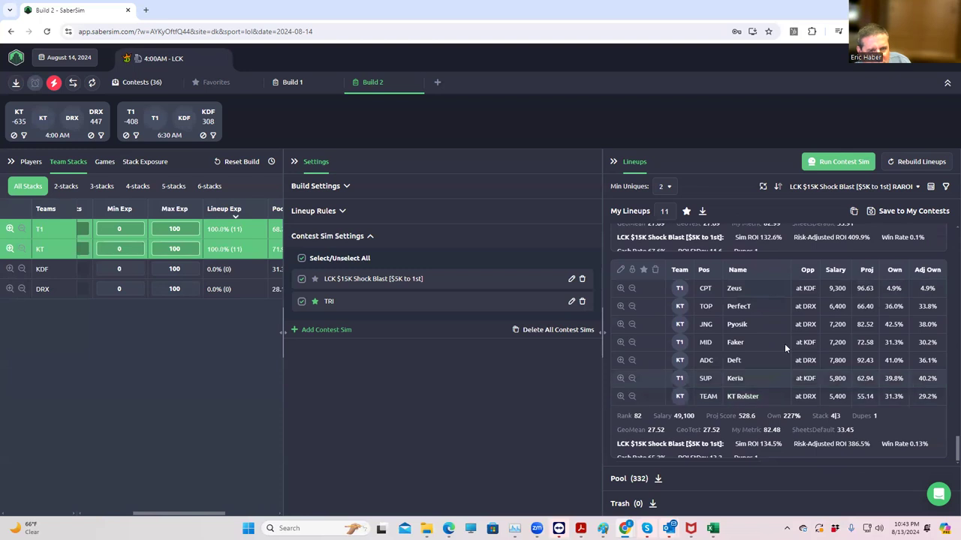
# - Clear the KT and T1 filters and review the full set of lineups in ranked order
pyautogui.click(11, 230)
pyautogui.click(10, 230)
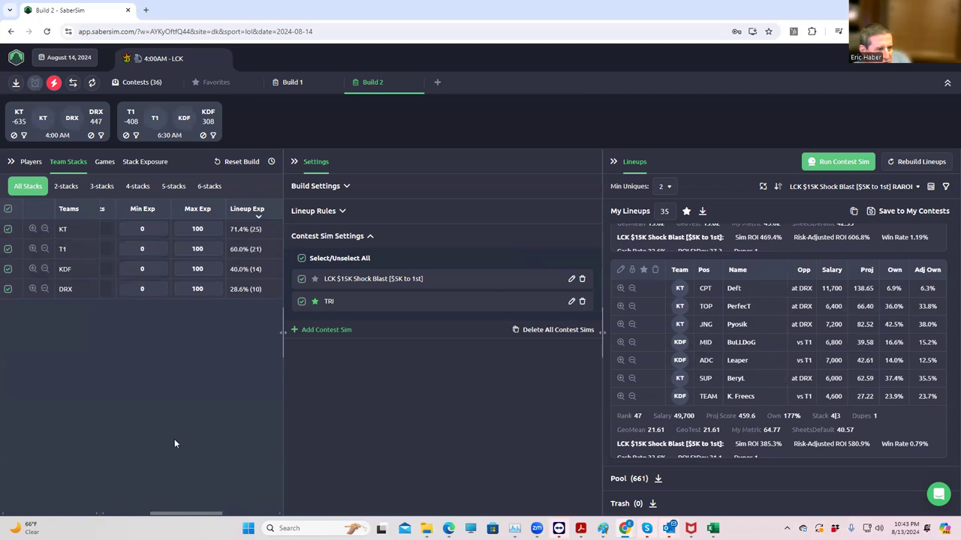
pyautogui.moveTo(180, 517); pyautogui.dragTo(115, 508)
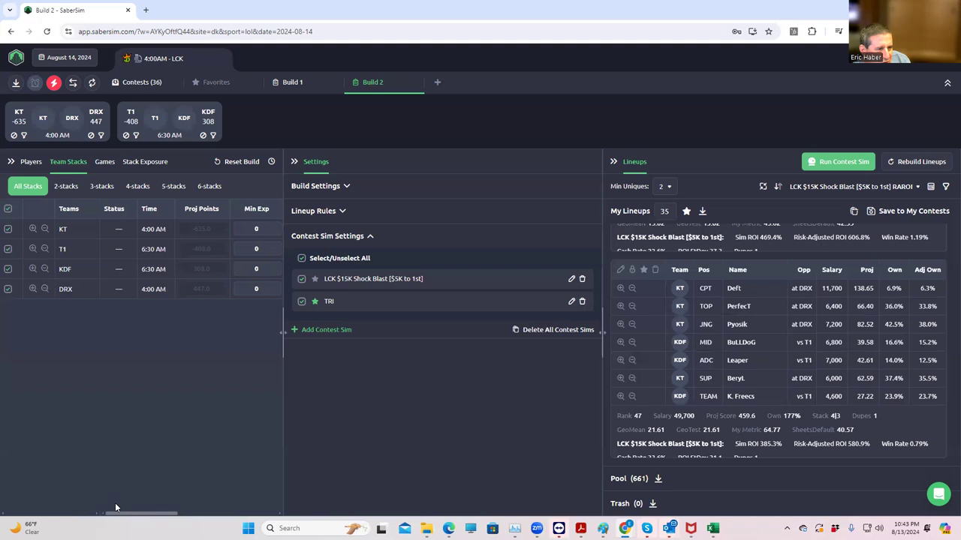
pyautogui.scroll(-5, 663, 337)
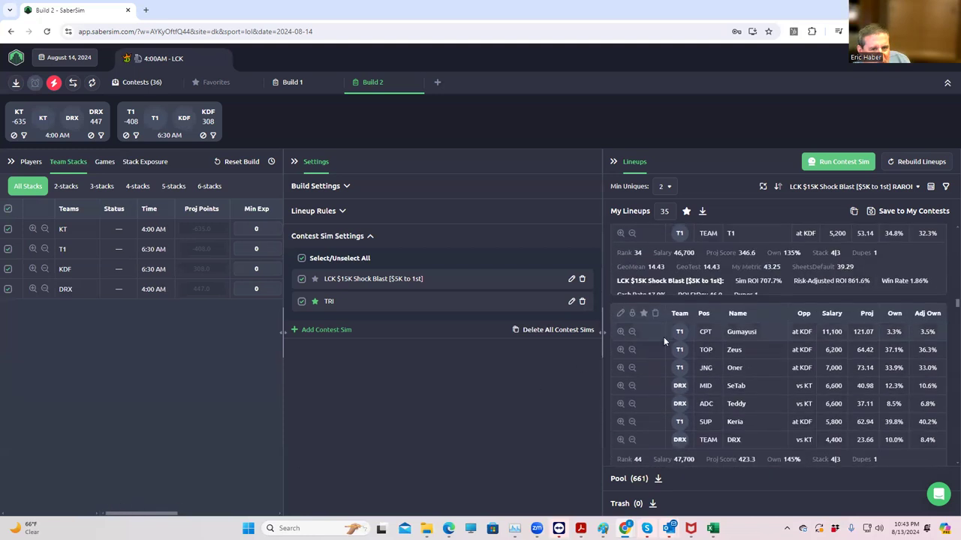
pyautogui.scroll(15, 687, 326)
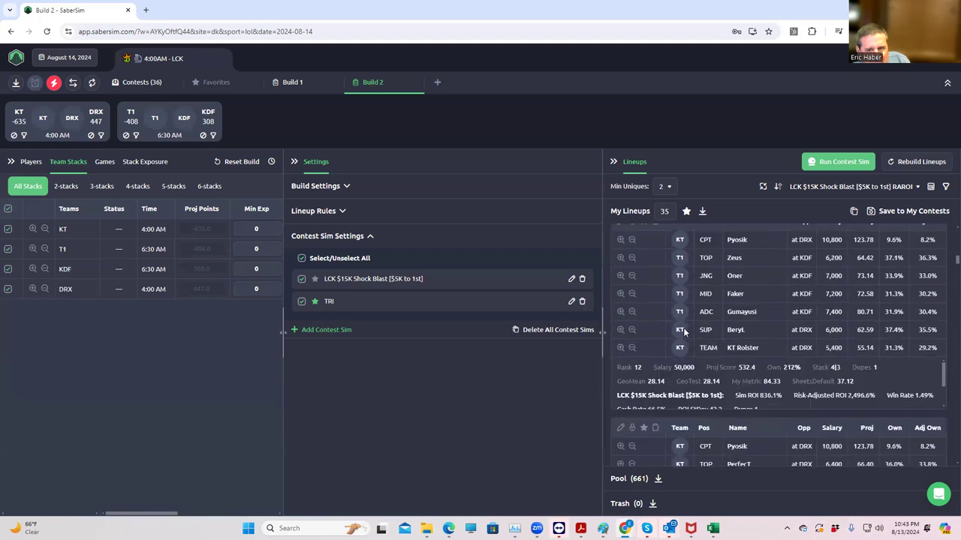
pyautogui.scroll(5, 683, 328)
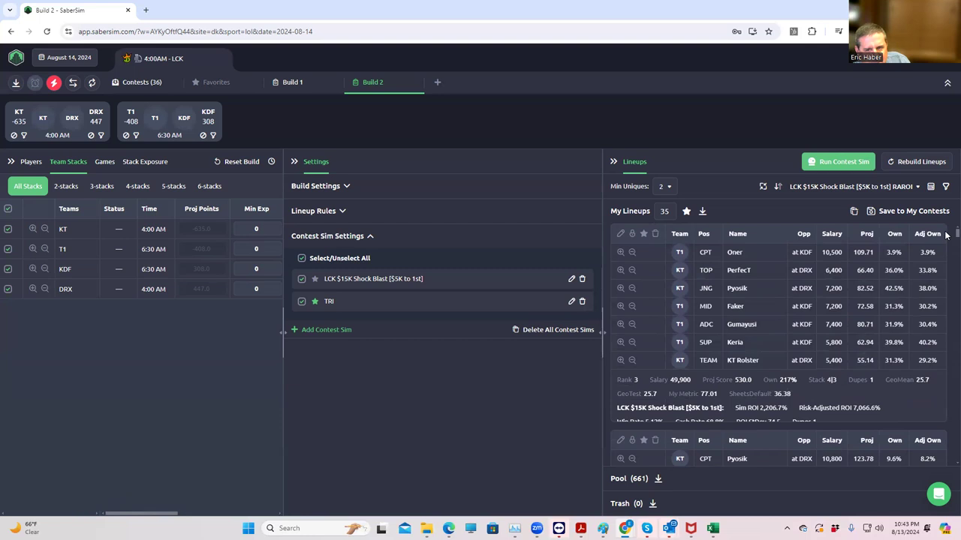
pyautogui.scroll(-5, 944, 247)
pyautogui.scroll(-15, 946, 255)
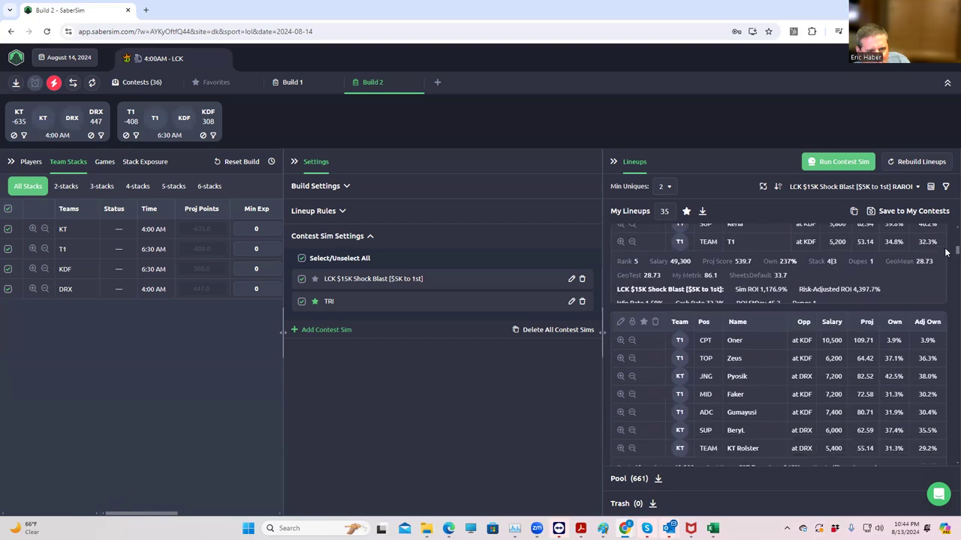
pyautogui.scroll(-15, 946, 263)
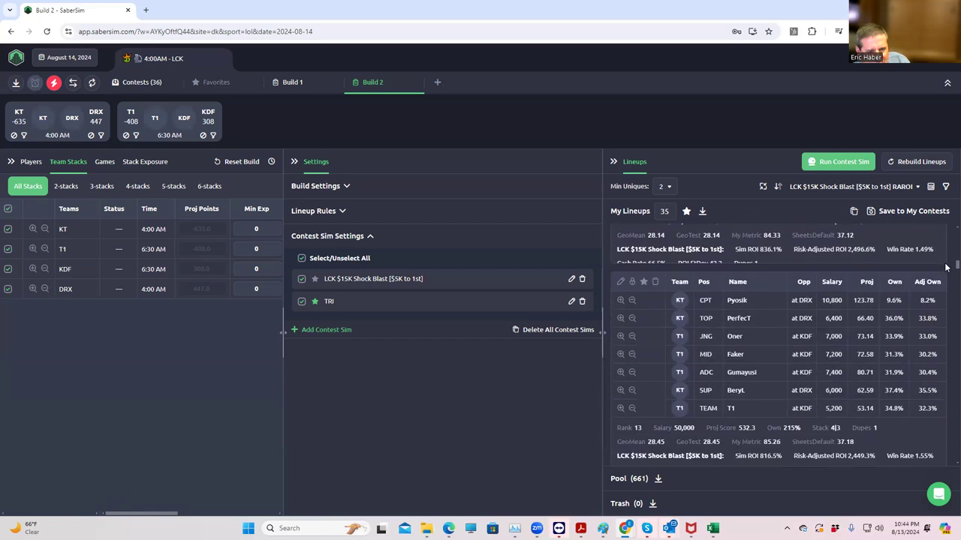
pyautogui.scroll(-10, 946, 273)
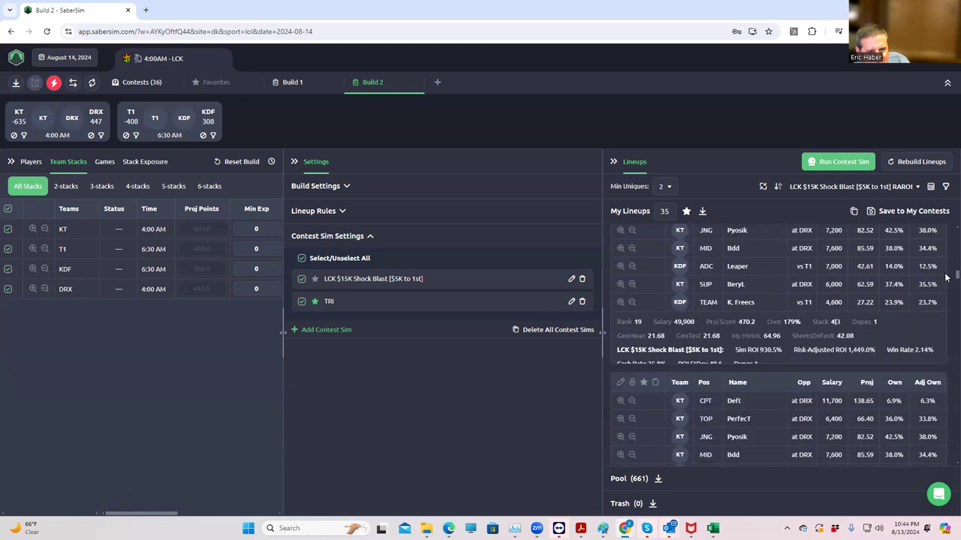
# - Show the LCK $15K Shock Blast sim's contest size, and search Dropbox for "geom" to open the GeoMean workbook in Excel
pyautogui.scroll(-1, 945, 281)
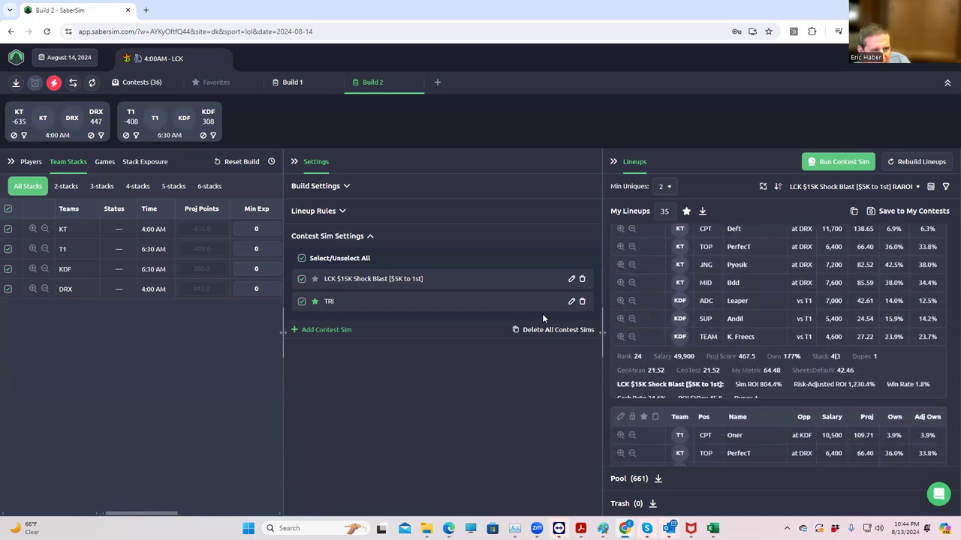
pyautogui.click(571, 279)
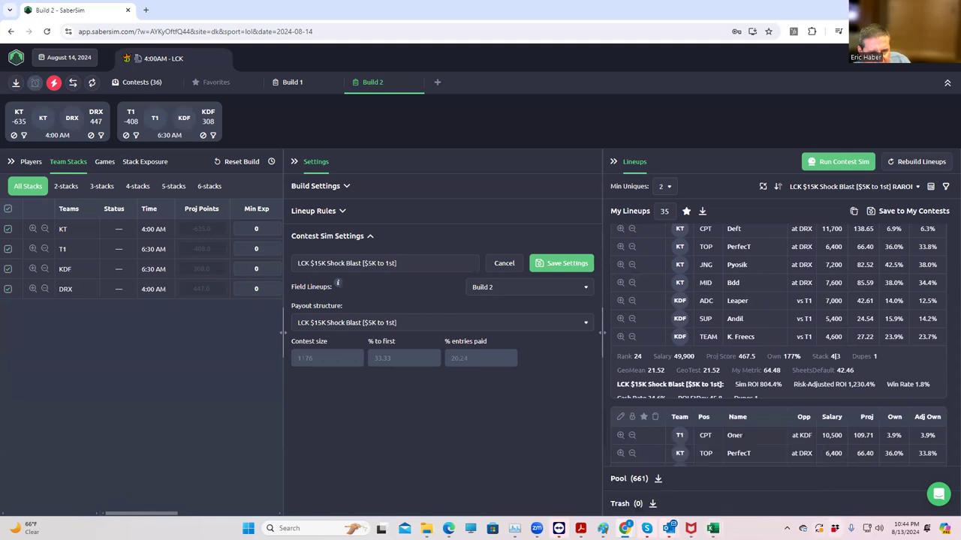
pyautogui.click(802, 528)
pyautogui.click(797, 232)
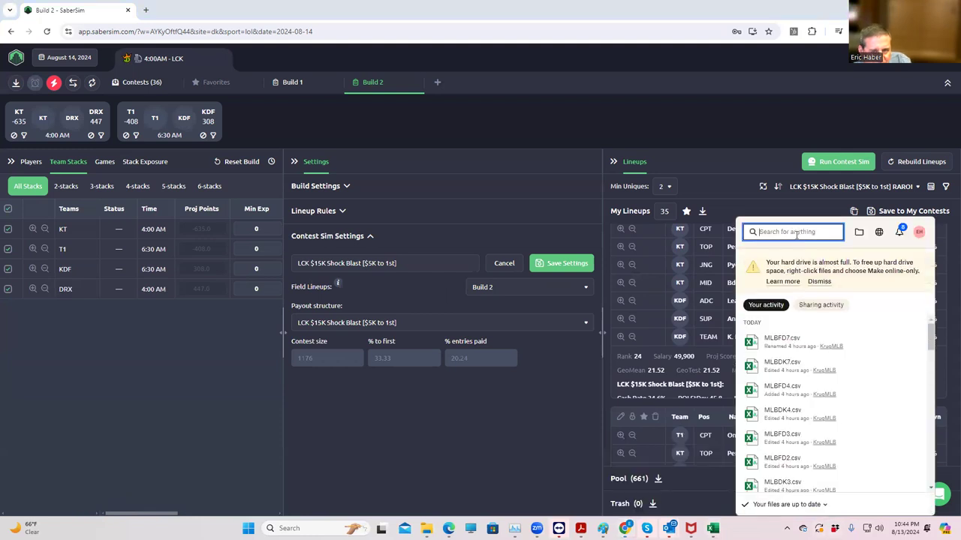
pyautogui.write('geom')
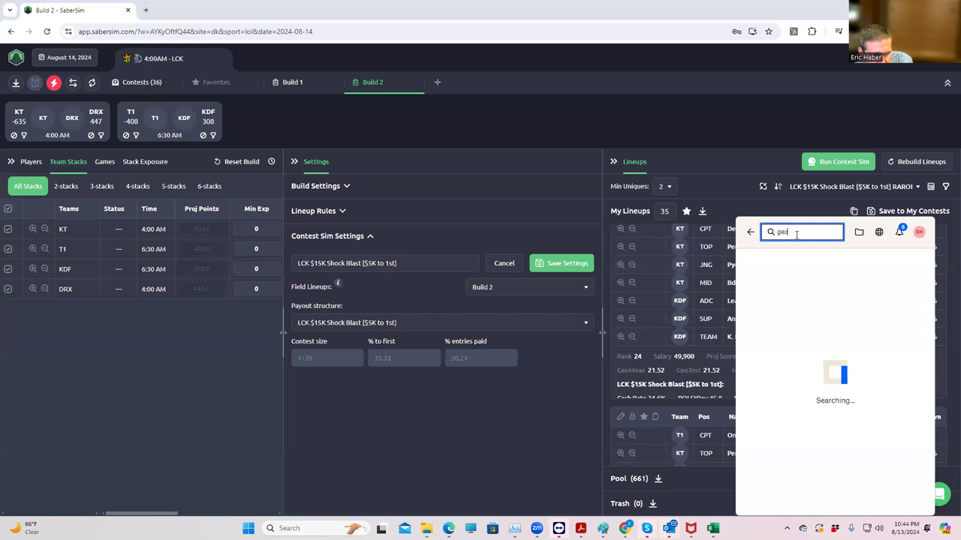
pyautogui.click(784, 287)
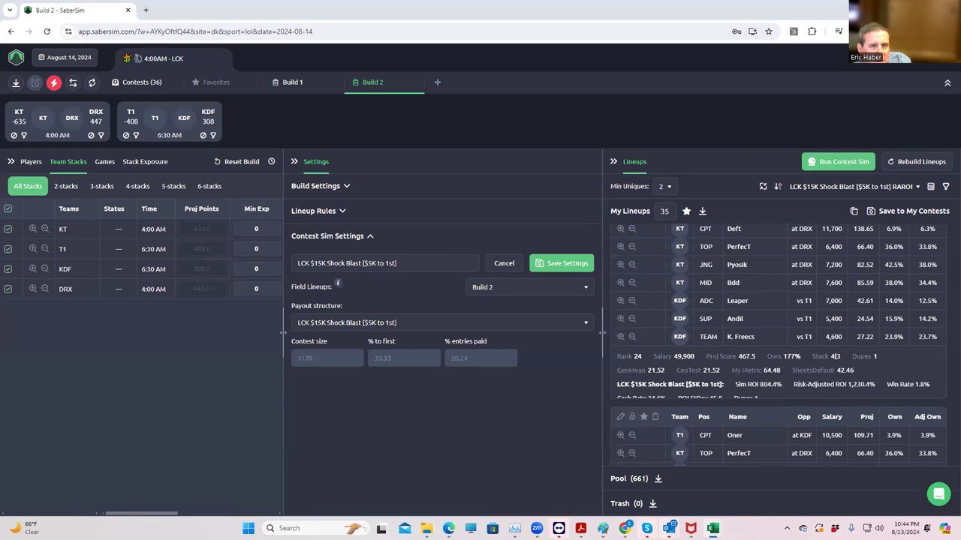
pyautogui.hotkey('alt', 'Tab')
pyautogui.click(490, 236)
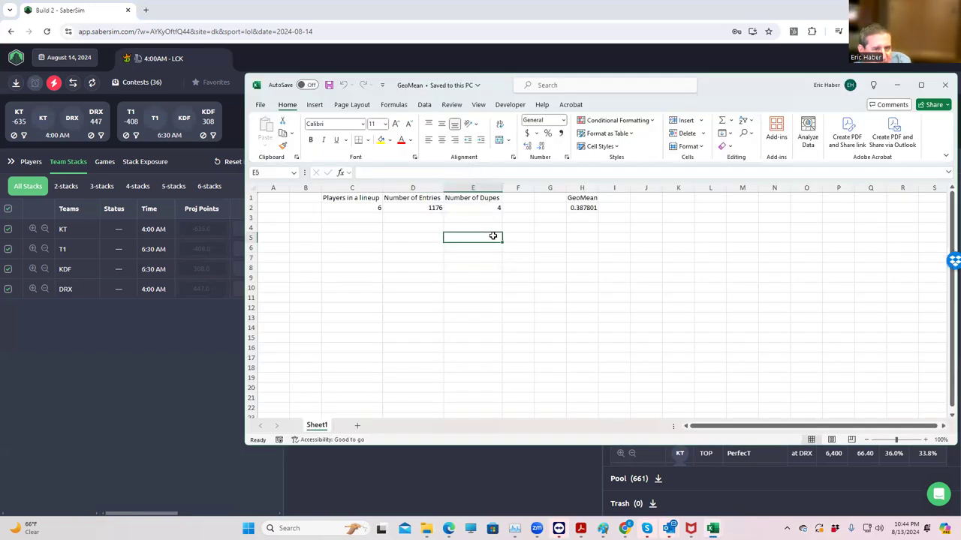
# - Calculate the GeoMean with the number of dupes at 1 and at 0.5, and return to SaberSim
pyautogui.click(488, 209)
pyautogui.write('1')
pyautogui.click(497, 235)
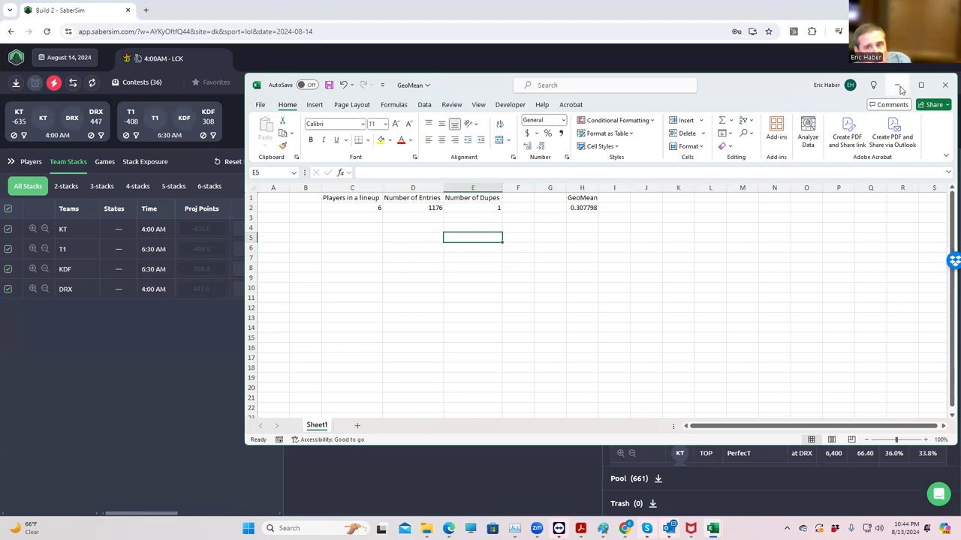
pyautogui.click(488, 206)
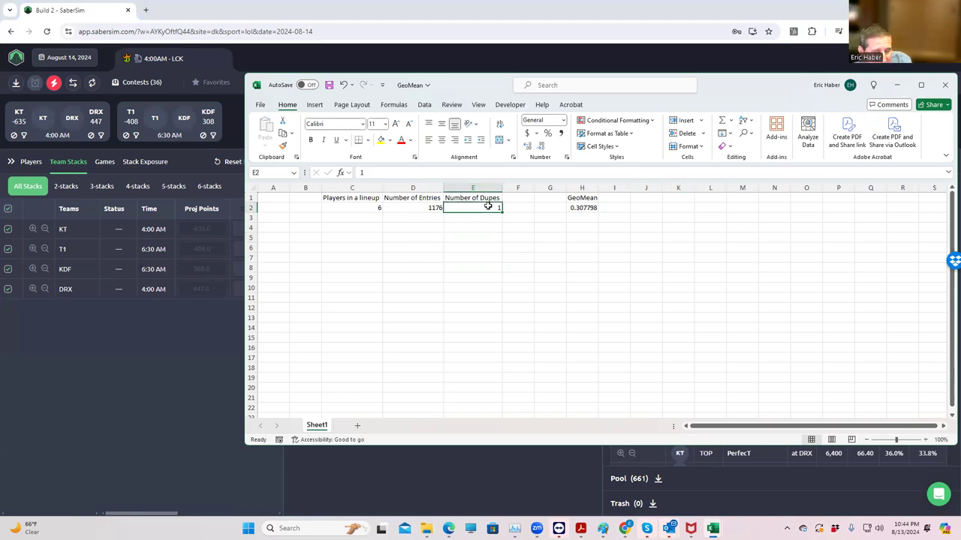
pyautogui.write('0.5')
pyautogui.click(519, 246)
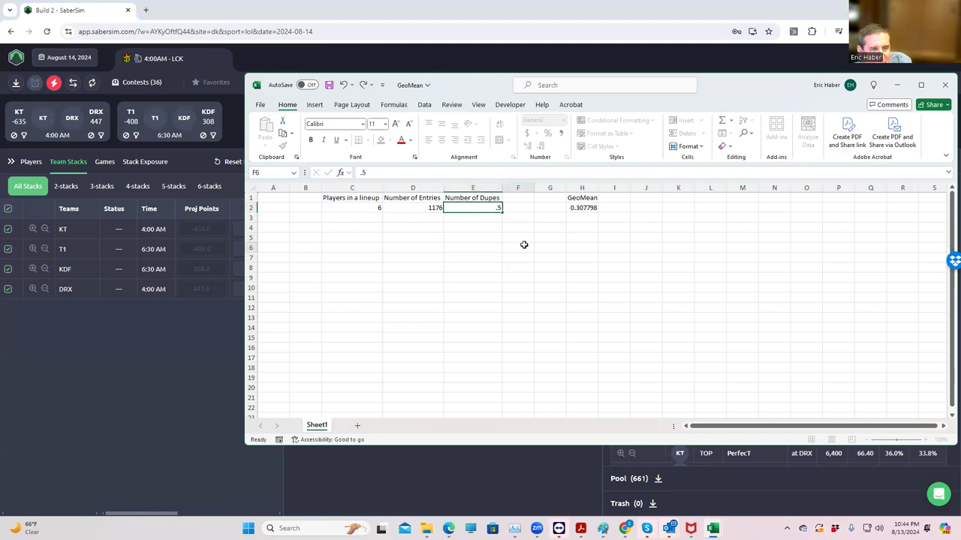
pyautogui.click(899, 84)
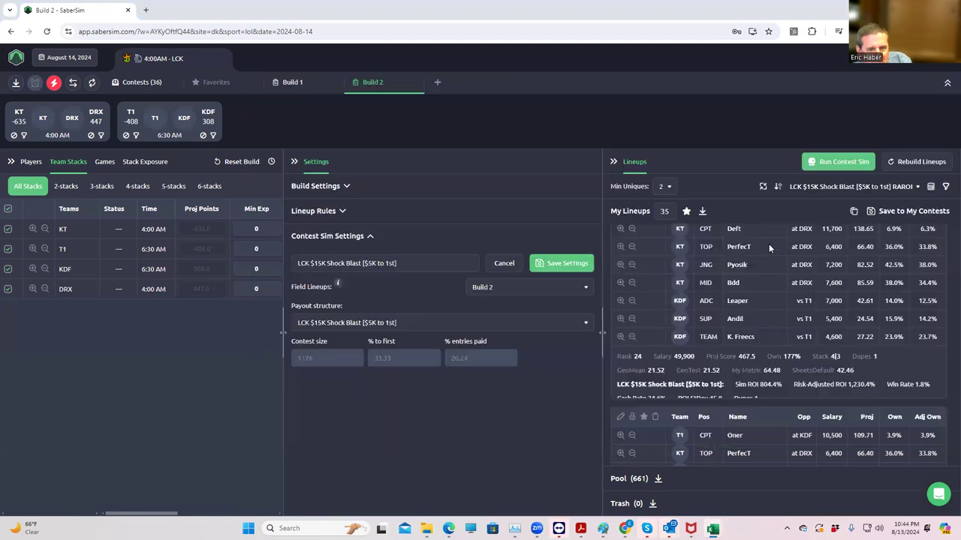
# - Examine the GeoMean, dupes and sim results of the ranked lineups, from the highest ranks to the lower ones
pyautogui.scroll(-2, 743, 270)
pyautogui.scroll(3, 725, 264)
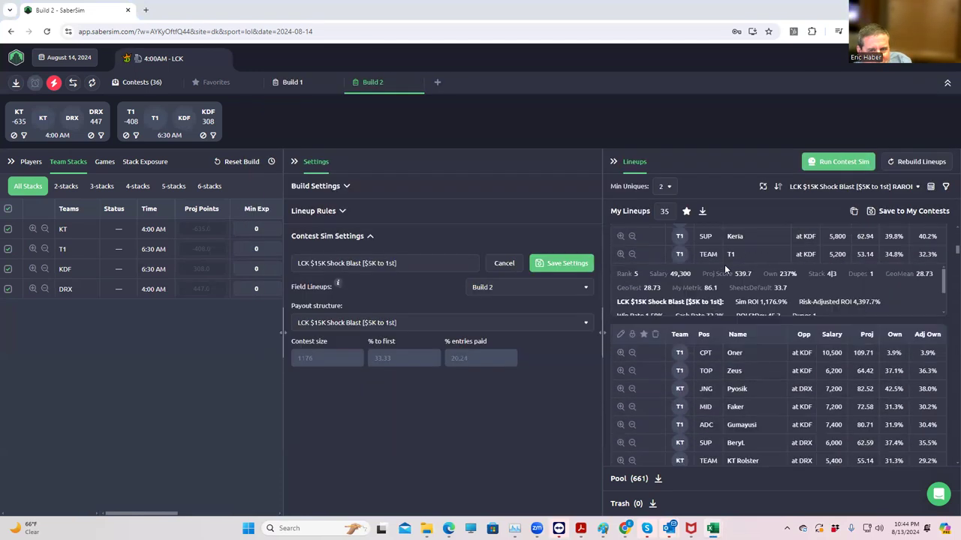
pyautogui.scroll(-3, 681, 298)
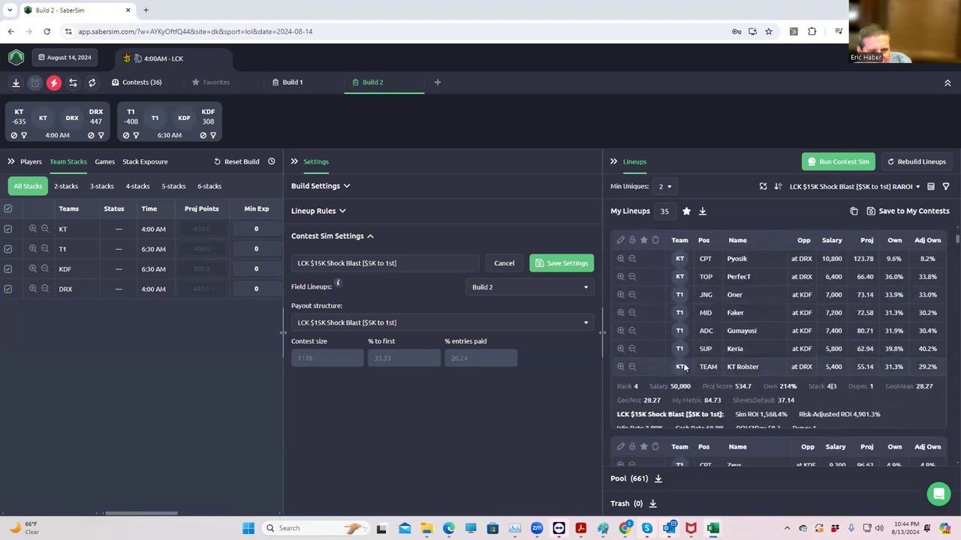
pyautogui.scroll(-3, 684, 363)
pyautogui.scroll(-15, 685, 357)
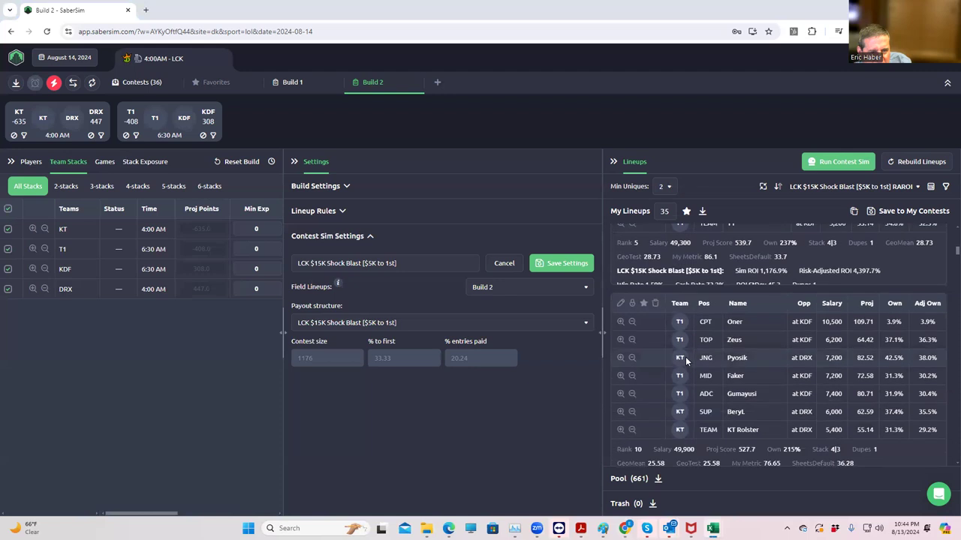
pyautogui.scroll(-2, 686, 352)
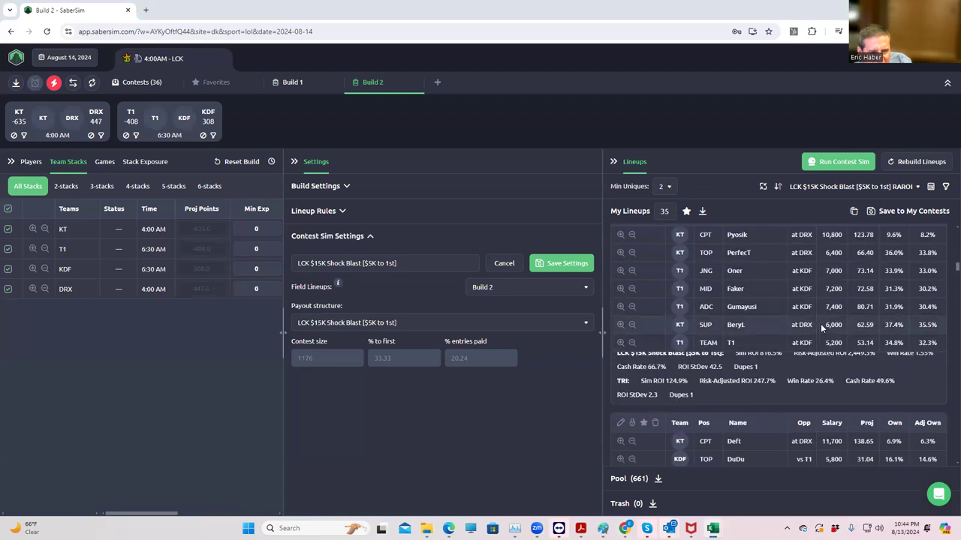
pyautogui.scroll(-2, 946, 273)
pyautogui.scroll(-5, 946, 274)
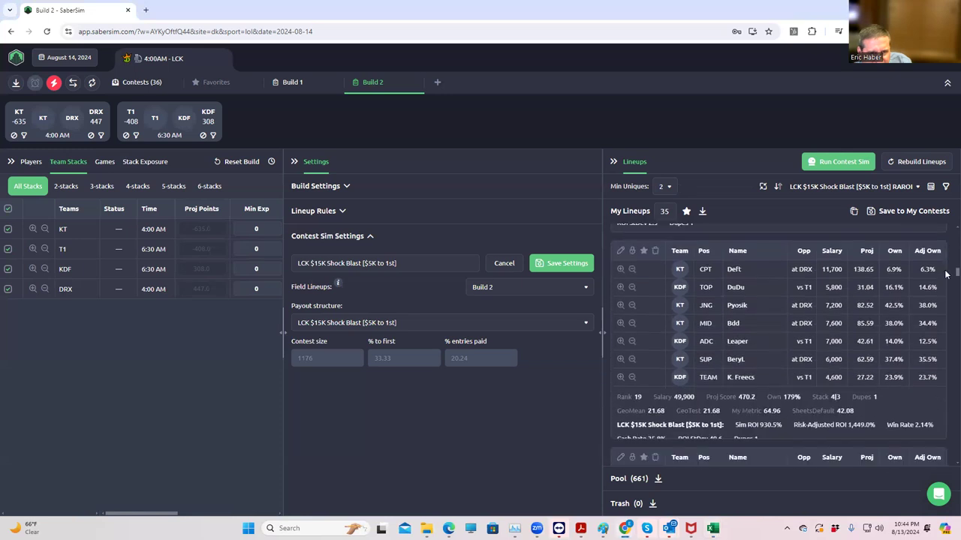
pyautogui.scroll(-2, 945, 284)
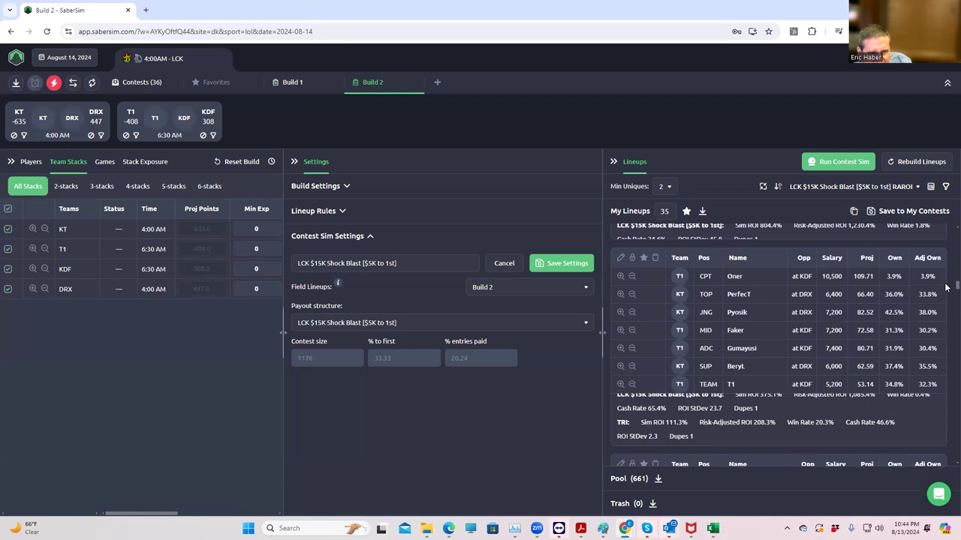
pyautogui.scroll(10, 946, 286)
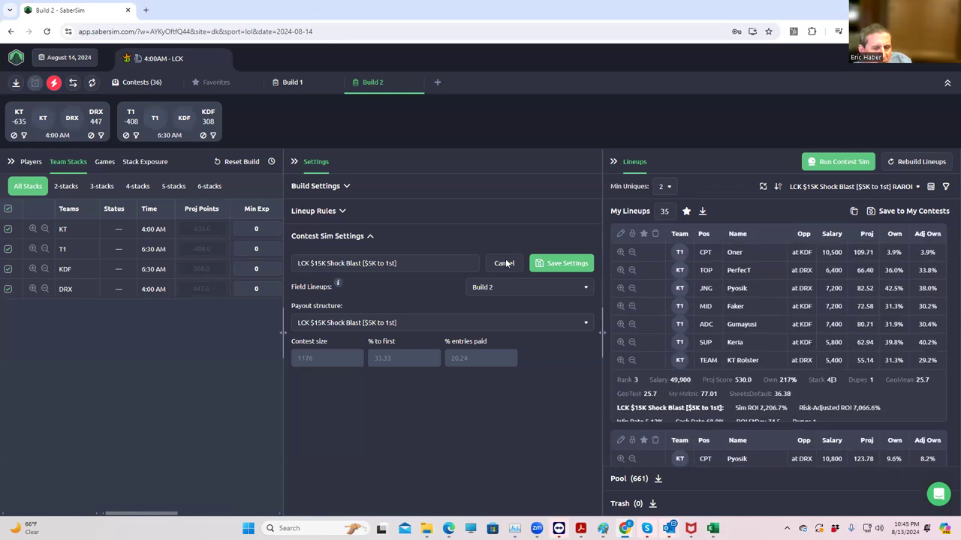
# - Recheck the calculated GeoMean in the Excel workbook and return to SaberSim
pyautogui.moveTo(712, 528)
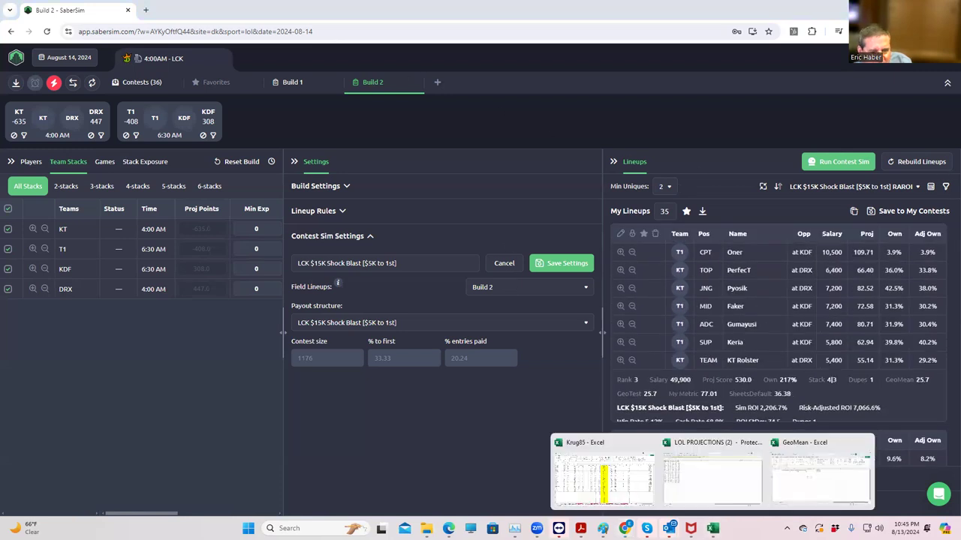
pyautogui.click(796, 476)
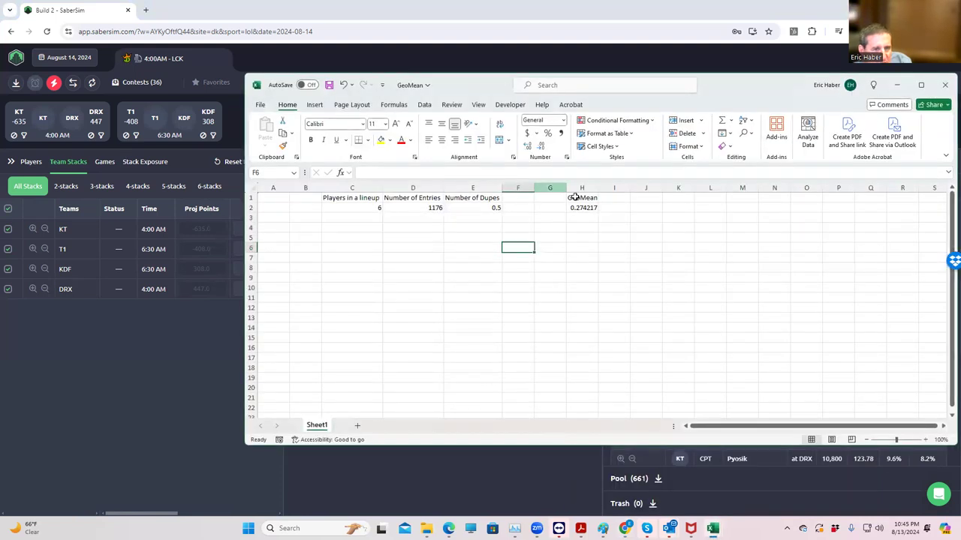
pyautogui.click(897, 85)
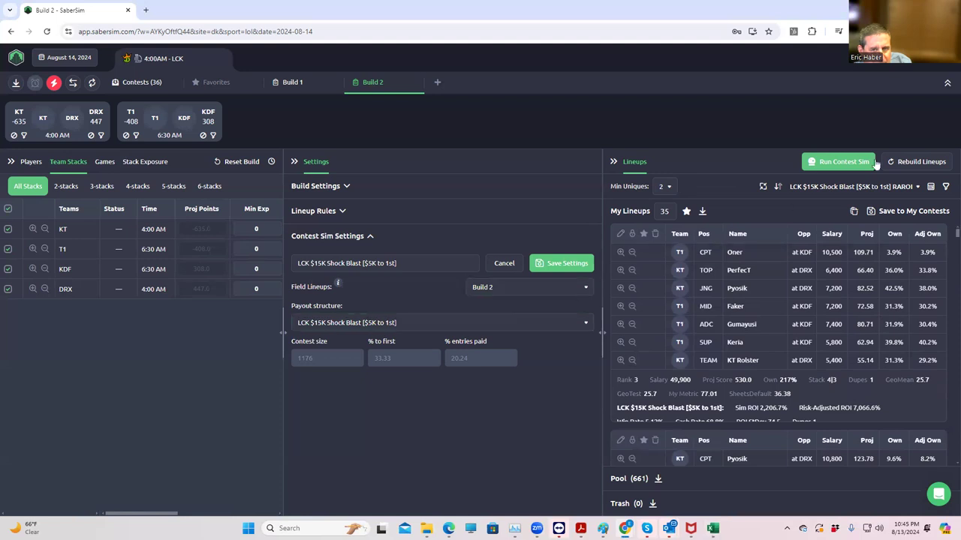
# - Add and save a lineup pool filter showing only lineups with a GeoMean less than 27.4
pyautogui.click(944, 187)
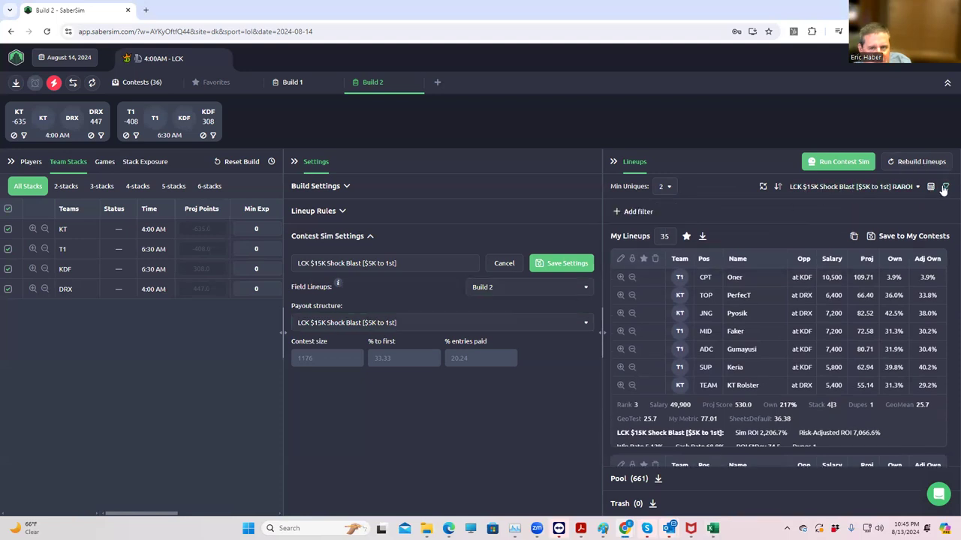
pyautogui.click(623, 211)
pyautogui.click(368, 268)
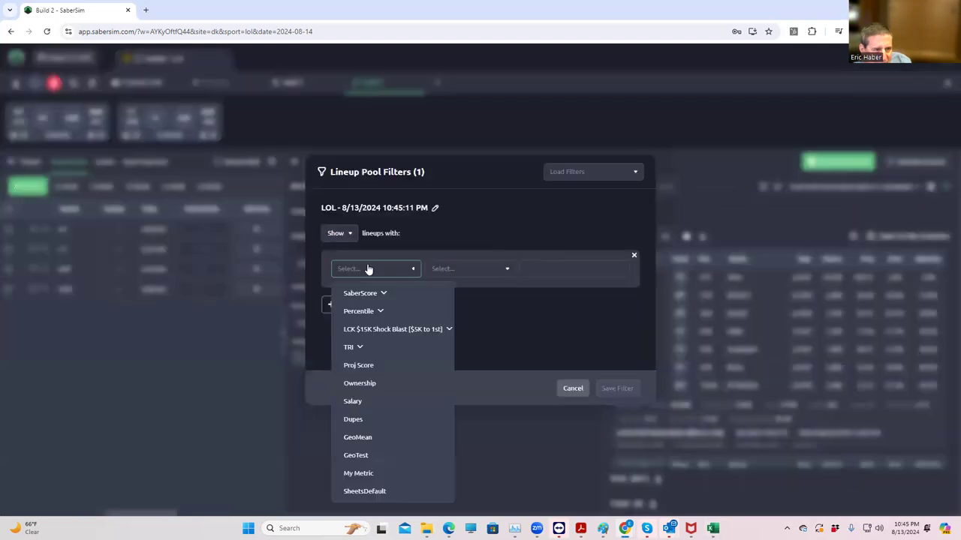
pyautogui.click(360, 435)
pyautogui.click(465, 272)
pyautogui.click(453, 312)
pyautogui.click(545, 271)
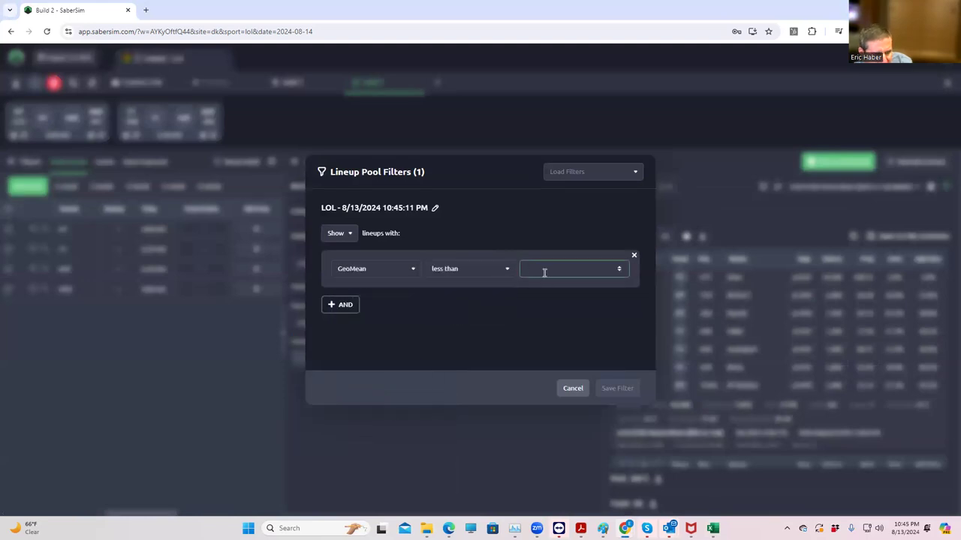
pyautogui.write('2')
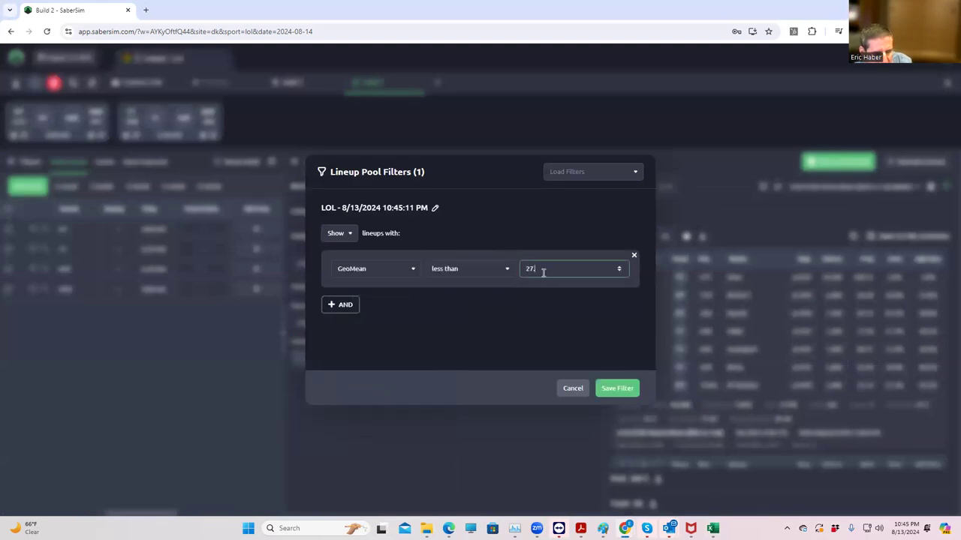
pyautogui.write('7.4')
pyautogui.click(611, 388)
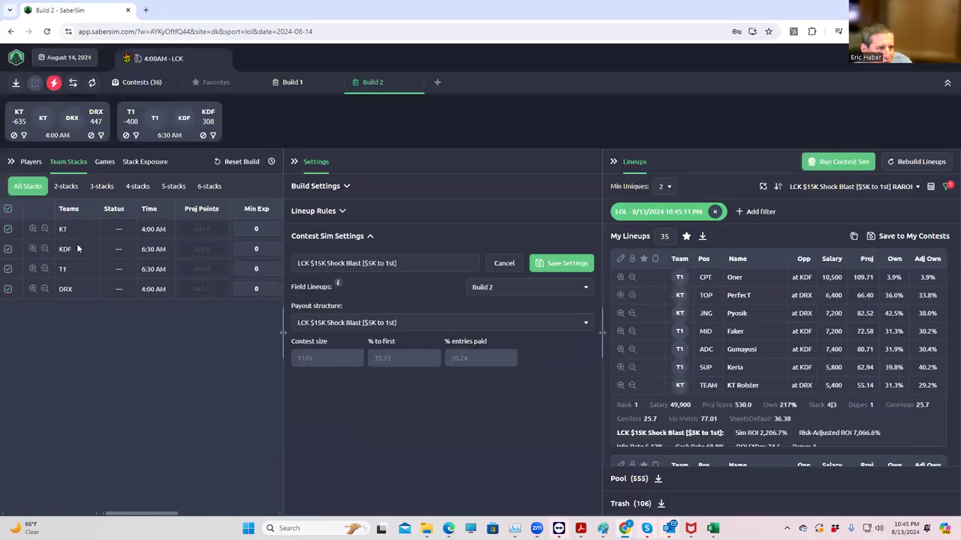
# - Review the captain list and each team's lineup exposure across all stacks in the filtered build
pyautogui.click(30, 162)
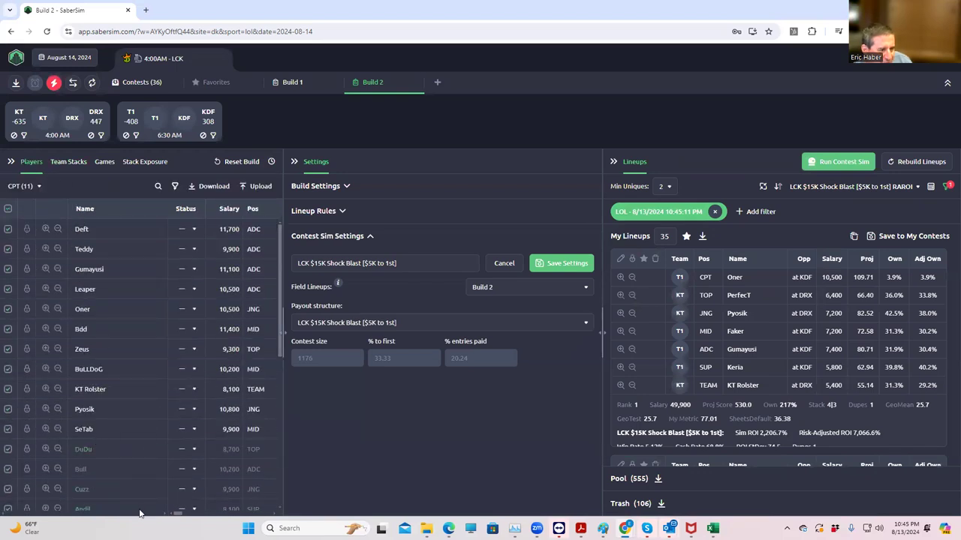
pyautogui.moveTo(175, 515)
pyautogui.mouseDown()
pyautogui.moveTo(199, 513)
pyautogui.moveTo(188, 514)
pyautogui.mouseUp()
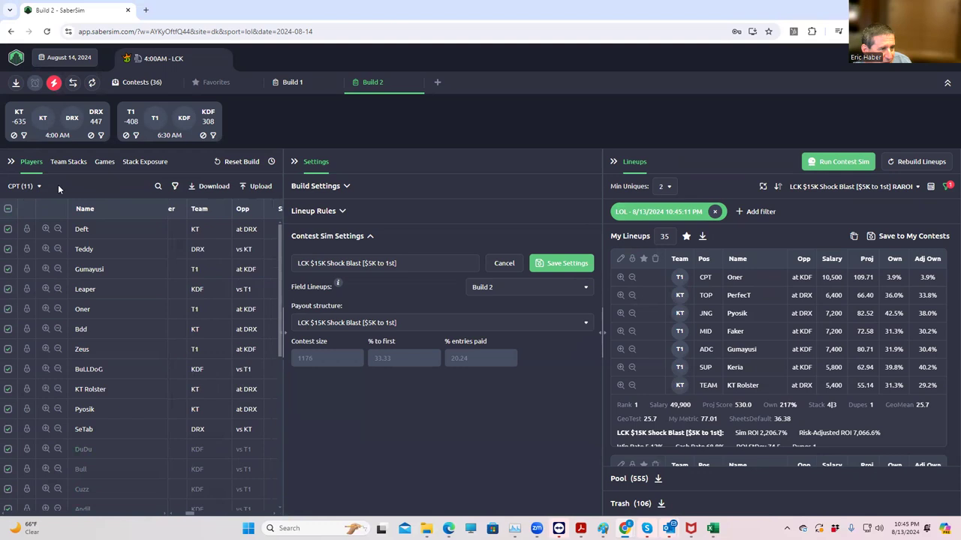
pyautogui.click(67, 161)
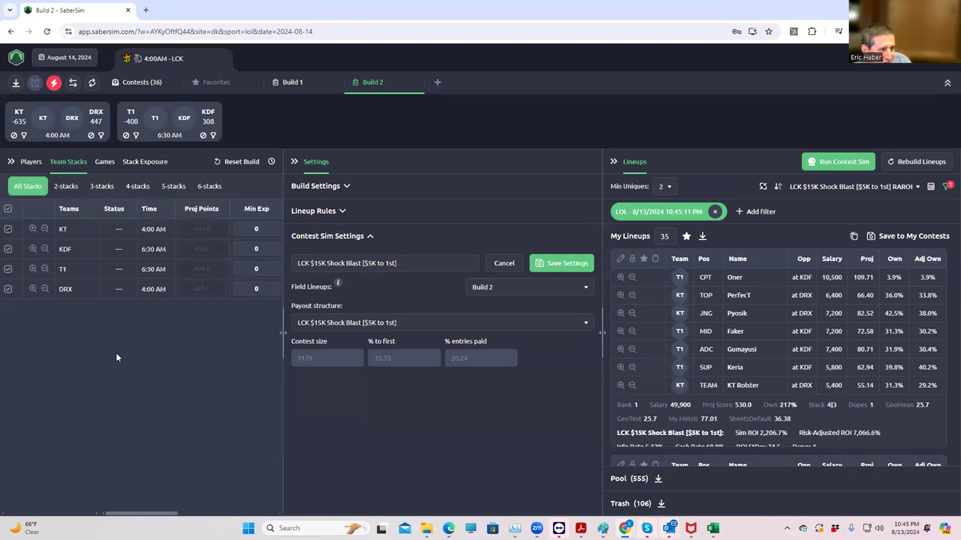
pyautogui.moveTo(166, 514); pyautogui.dragTo(212, 512)
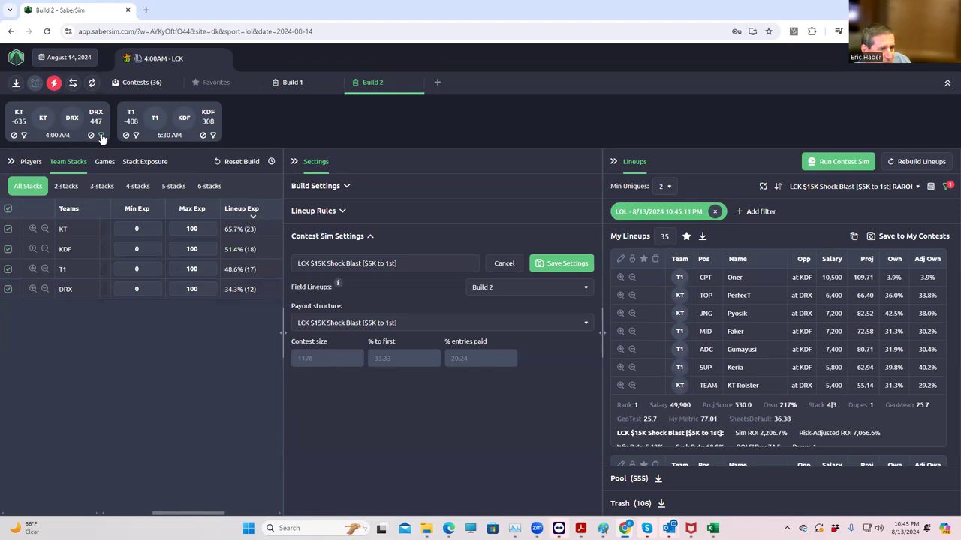
# - Filter the lineups to those containing a DRX stack and examine their players, GeoMean and contest sim results
pyautogui.click(33, 289)
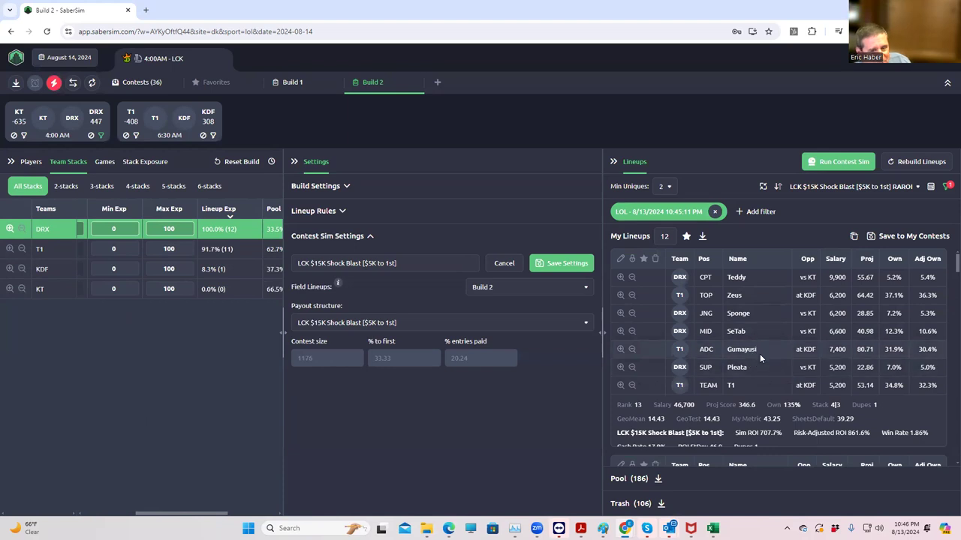
pyautogui.scroll(-2, 756, 360)
pyautogui.scroll(-1, 756, 368)
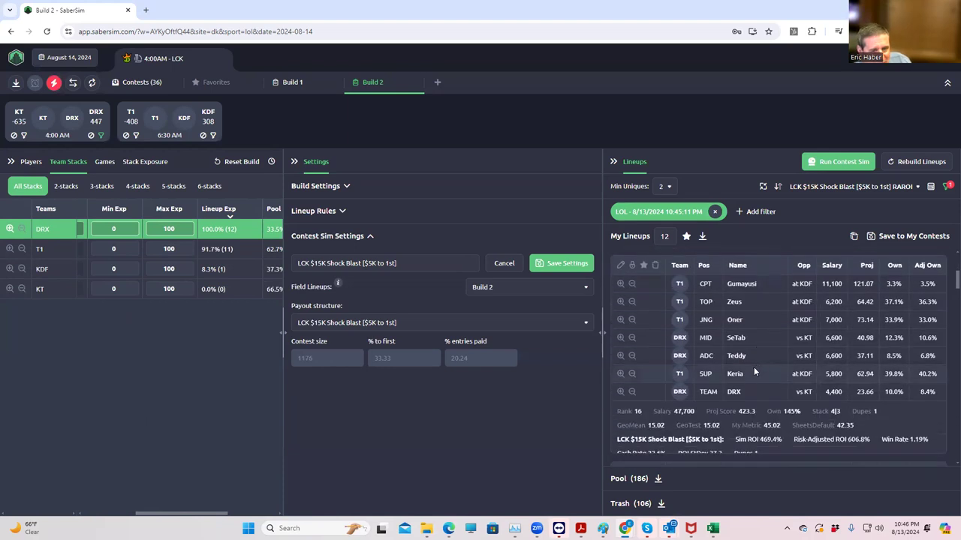
pyautogui.scroll(-2, 752, 371)
pyautogui.scroll(-4, 756, 384)
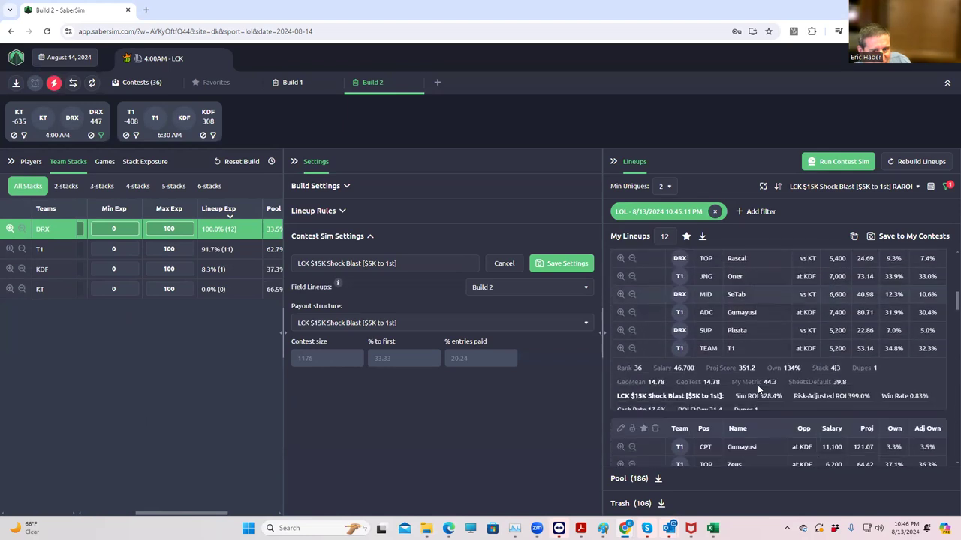
pyautogui.scroll(-1, 757, 387)
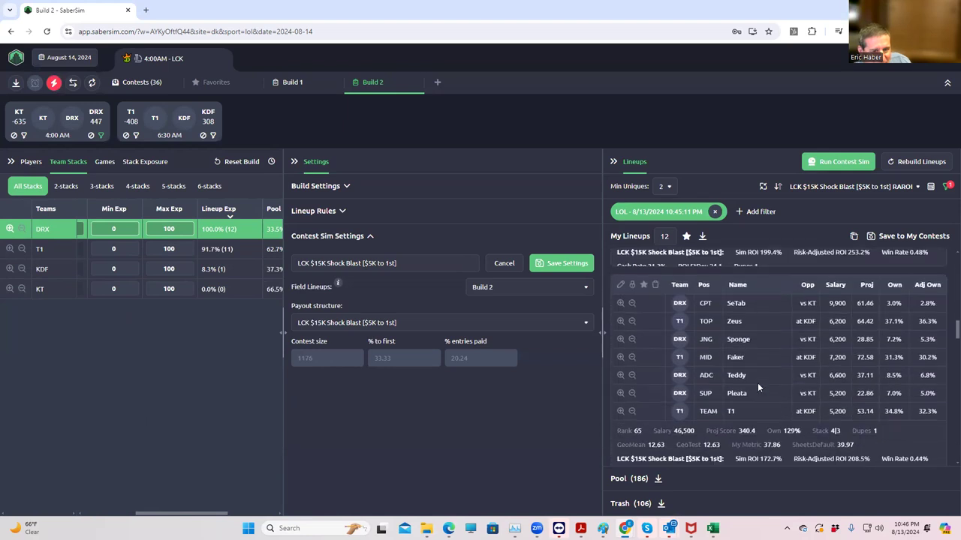
pyautogui.scroll(-1, 757, 388)
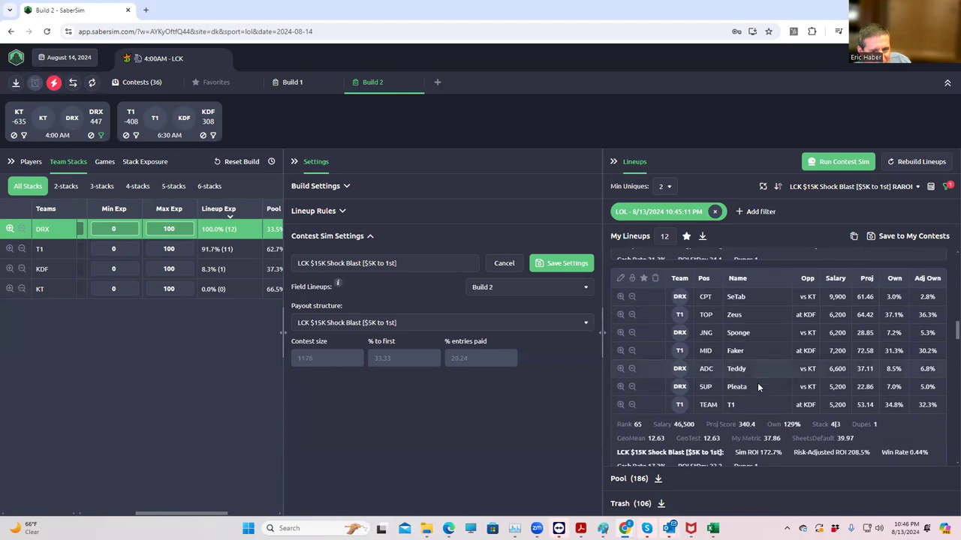
pyautogui.scroll(-1, 757, 387)
pyautogui.scroll(-1, 760, 385)
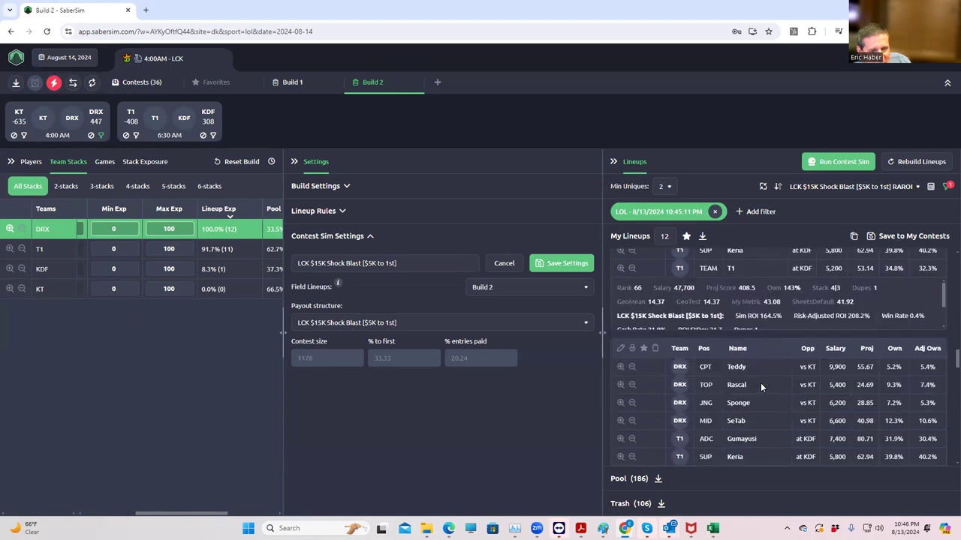
# - Examine the remaining DRX stack lineups and their contest sim results, and clear the DRX stack filter
pyautogui.scroll(-4, 757, 385)
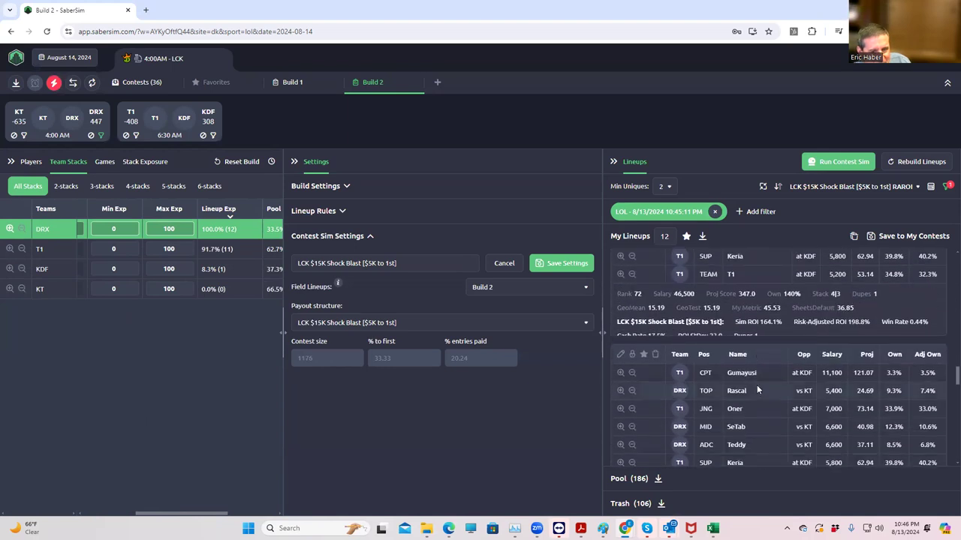
pyautogui.scroll(-2, 757, 387)
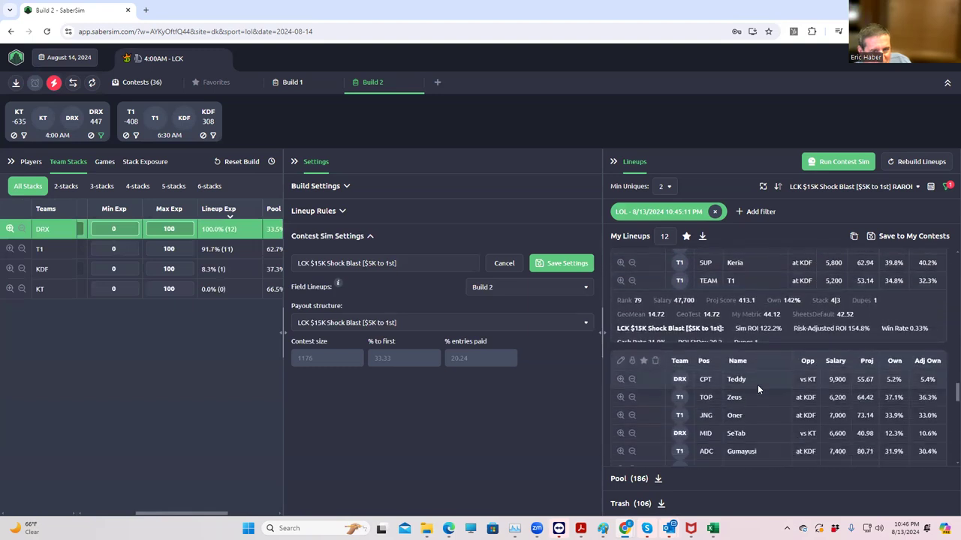
pyautogui.scroll(-2, 757, 384)
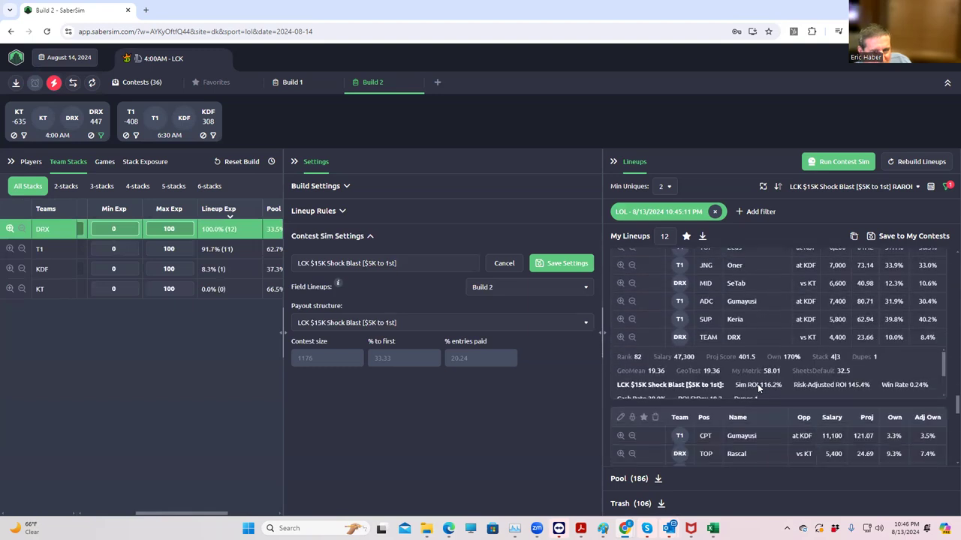
pyautogui.scroll(-5, 758, 388)
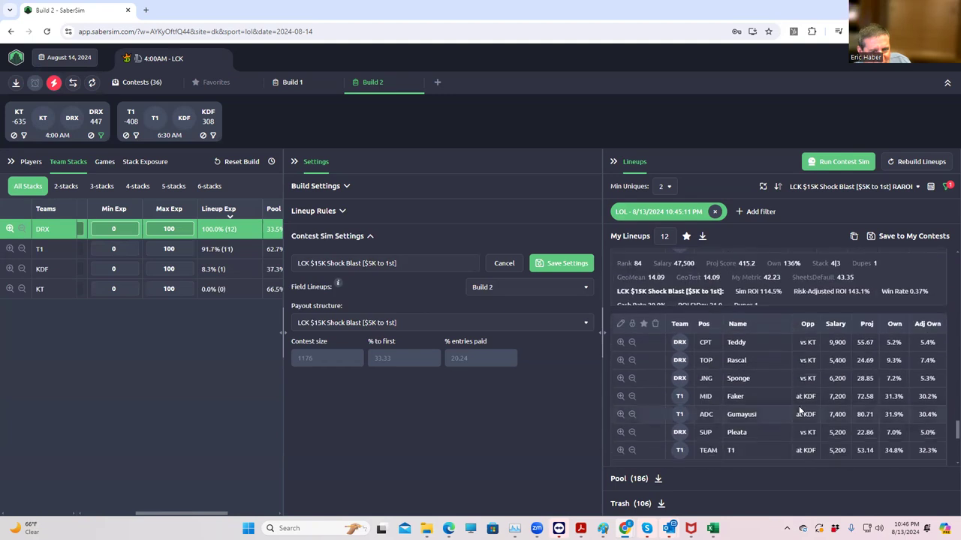
pyautogui.scroll(-3, 800, 409)
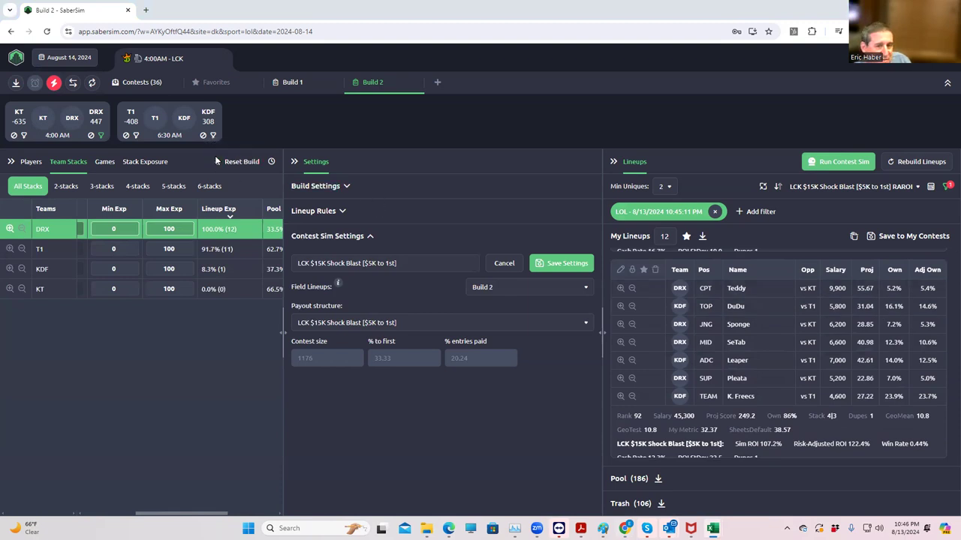
pyautogui.click(9, 230)
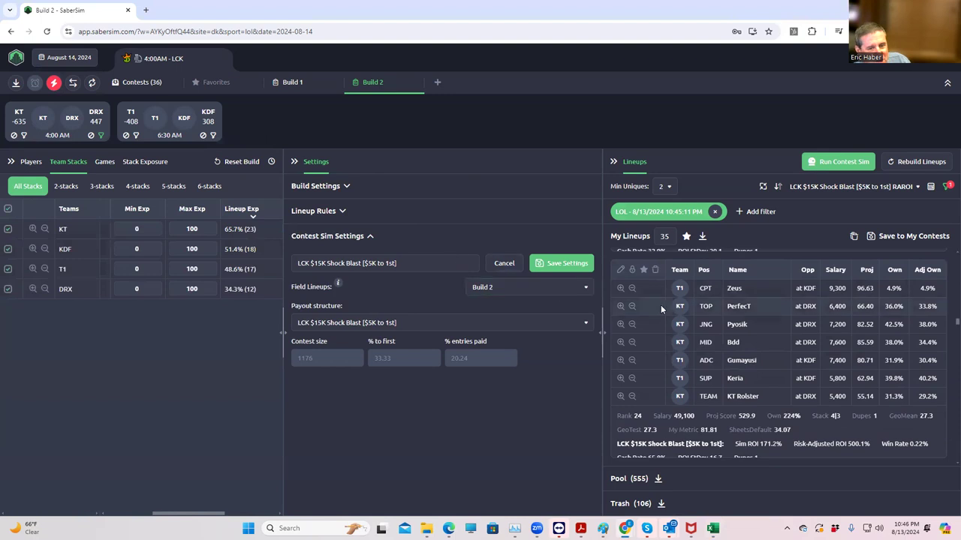
# - Exclude SeTab from the DRX captain options and apply the change to the lineups
pyautogui.click(30, 161)
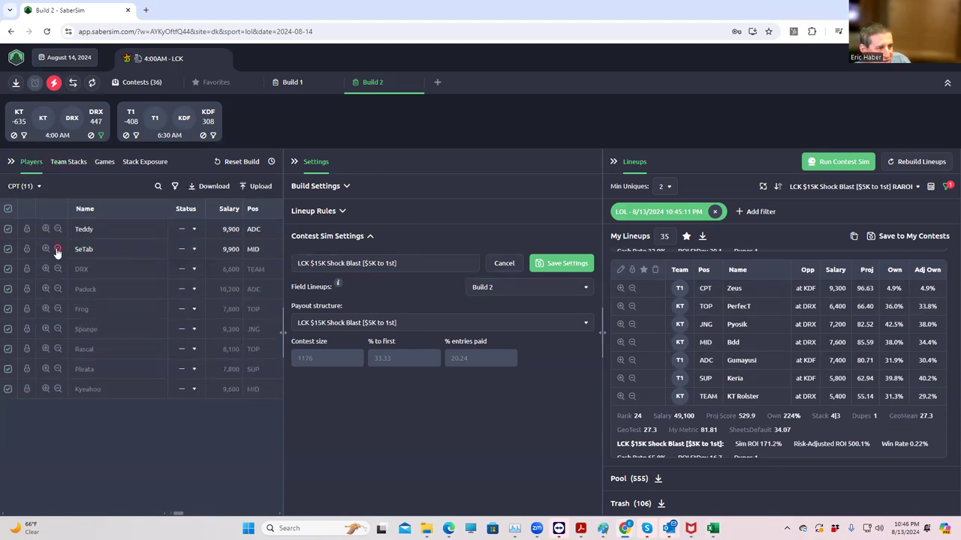
pyautogui.click(7, 249)
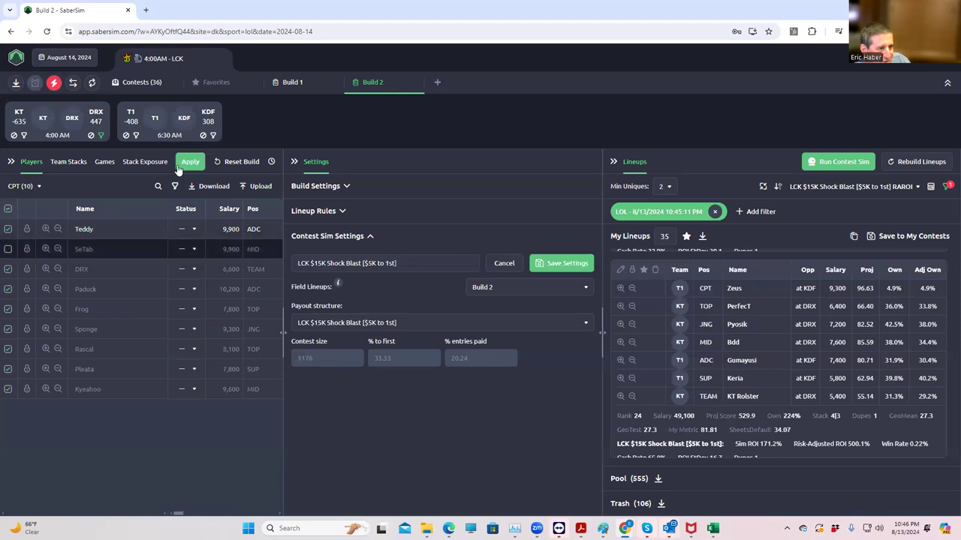
pyautogui.click(188, 163)
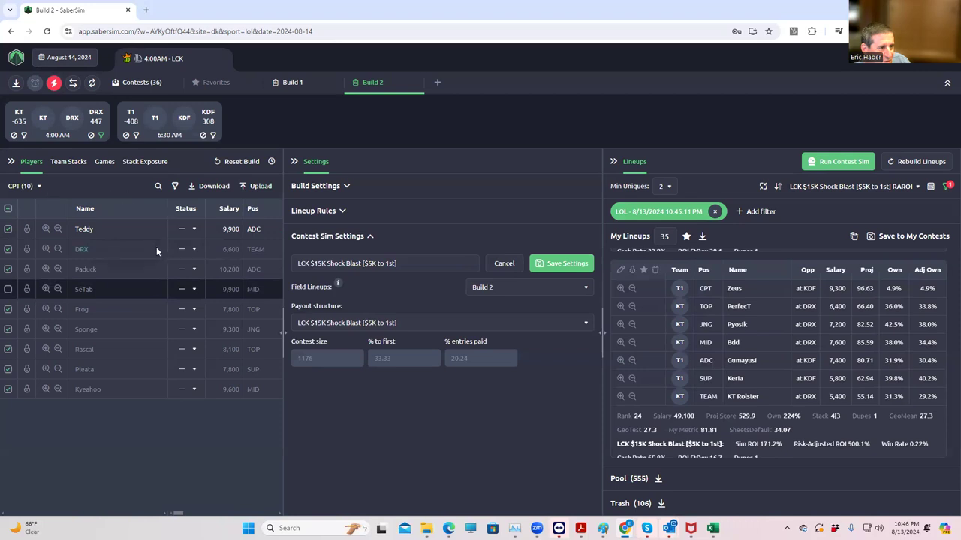
# - Show all positions for DRX, exclude SeTab at MID, Rascal at TOP and Sponge at JNG, and apply the changes
pyautogui.click(36, 188)
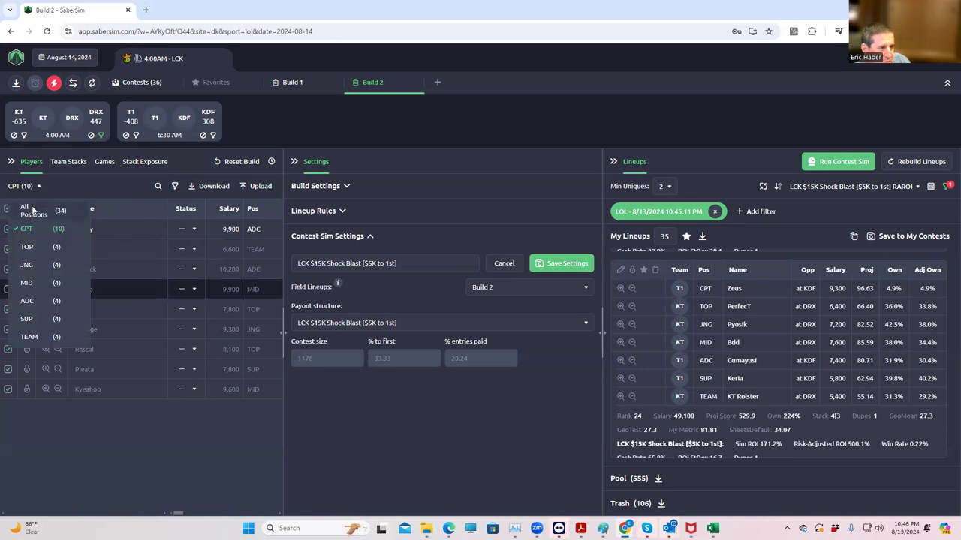
pyautogui.click(33, 210)
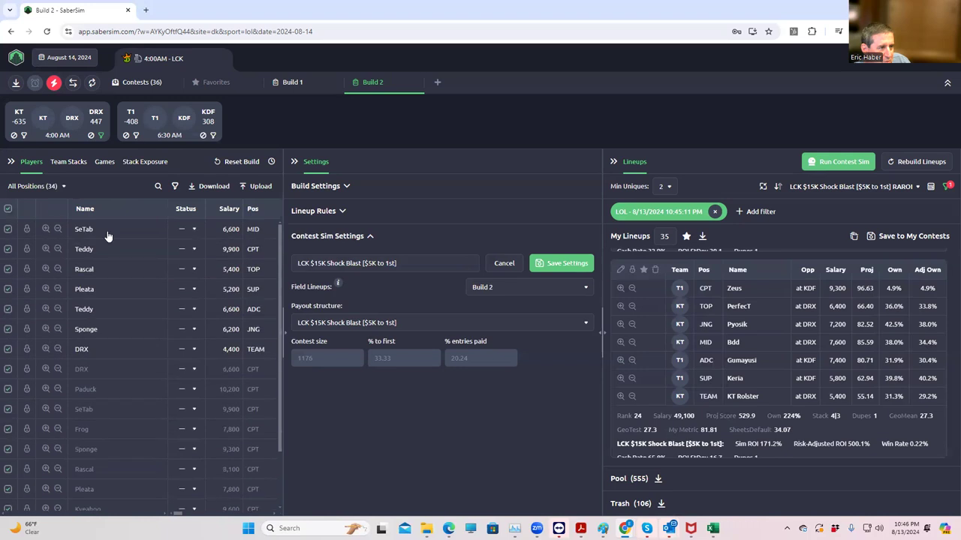
pyautogui.click(9, 232)
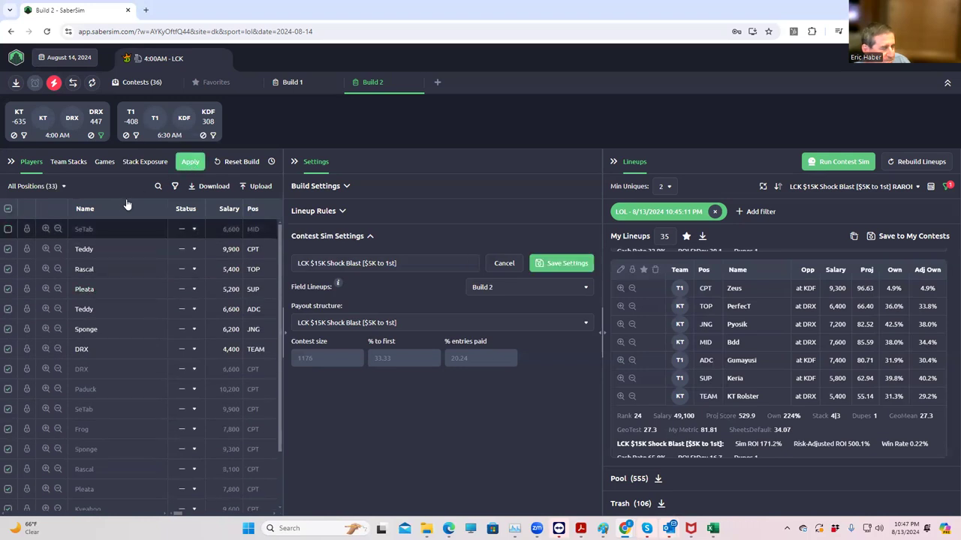
pyautogui.click(9, 229)
pyautogui.click(189, 164)
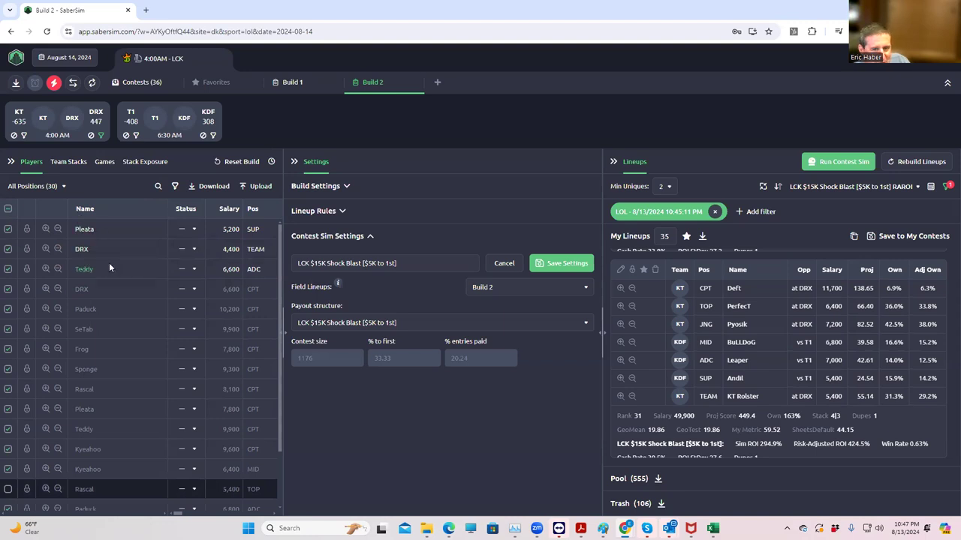
# - Clear the DRX team filter from the player list and review the build's stack type exposure
pyautogui.click(100, 136)
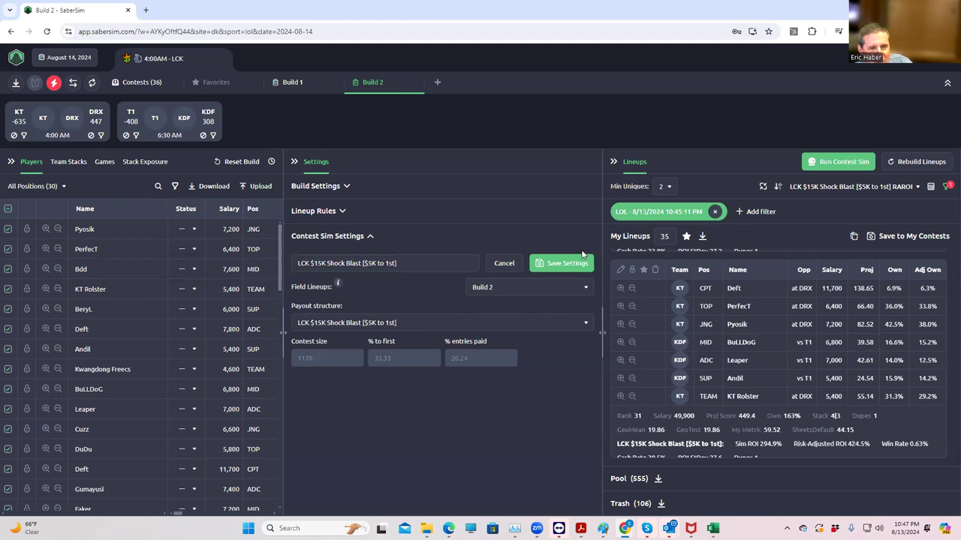
pyautogui.click(68, 161)
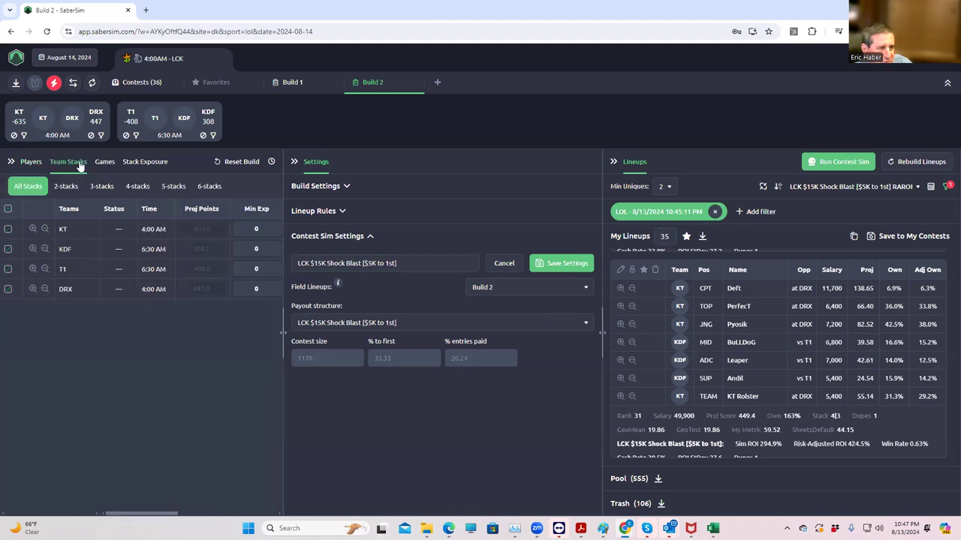
pyautogui.click(145, 161)
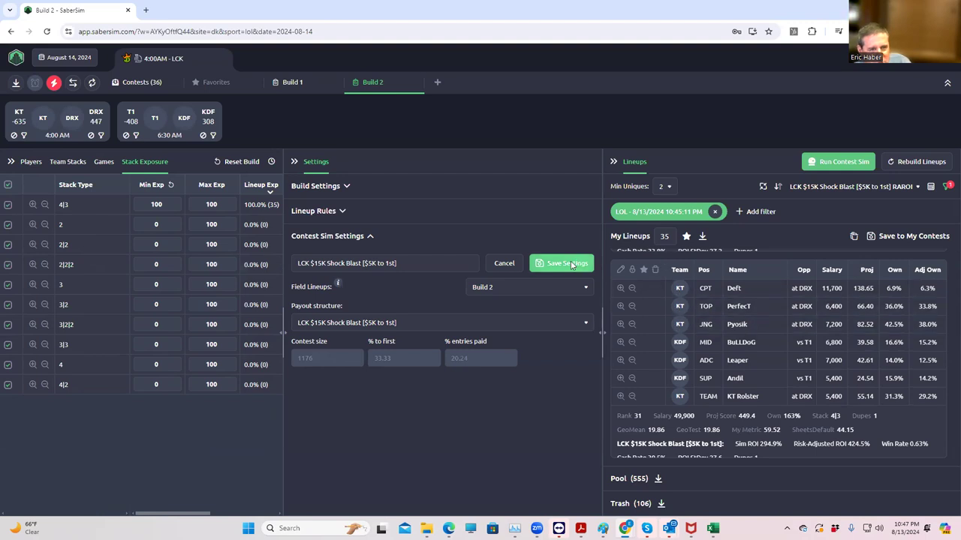
# - Switch to the GeoMean workbook in Excel to recheck the target, and return to SaberSim to review the team stack exposures
pyautogui.moveTo(712, 528)
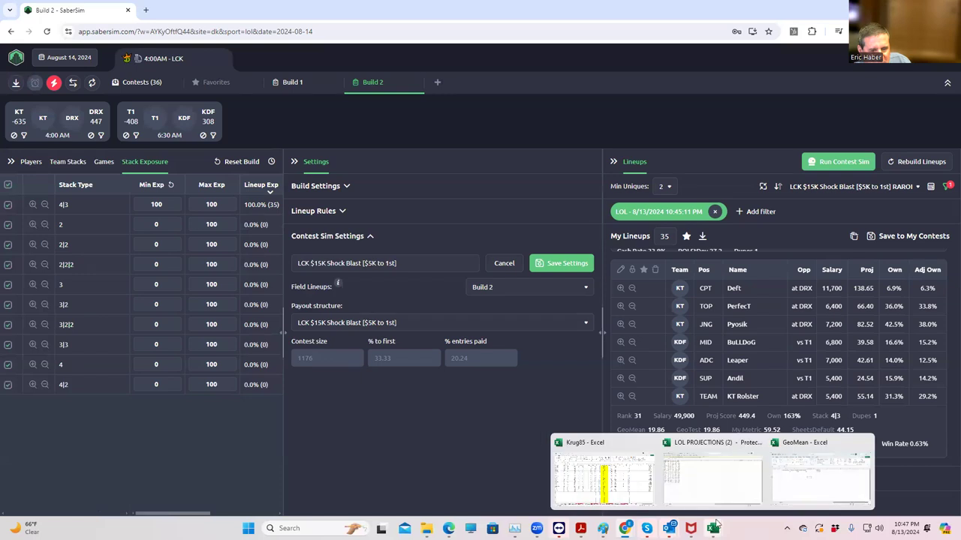
pyautogui.click(786, 484)
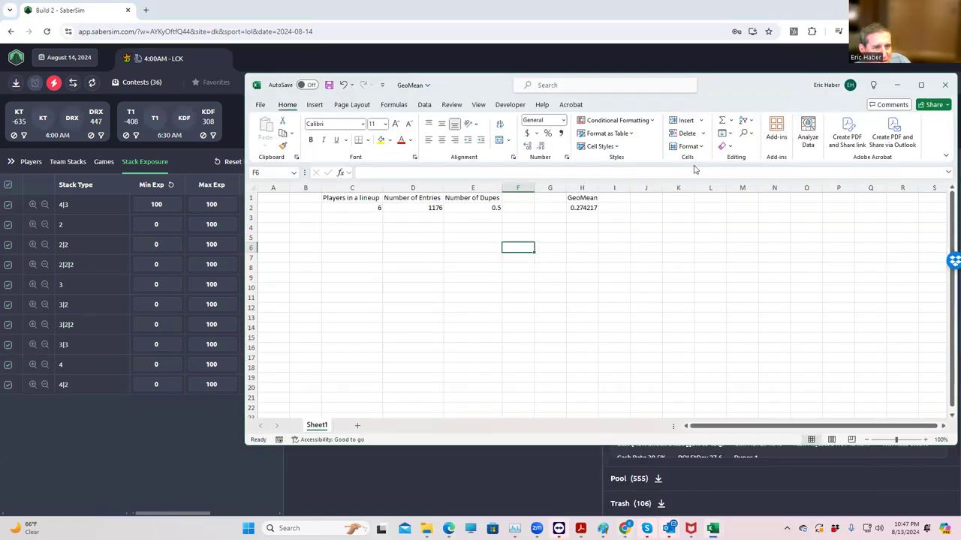
pyautogui.click(899, 86)
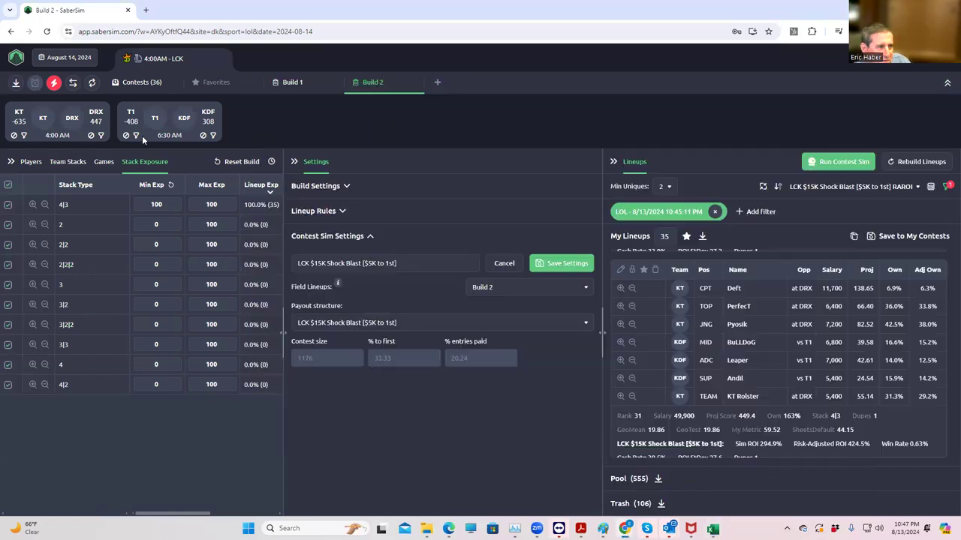
pyautogui.click(73, 163)
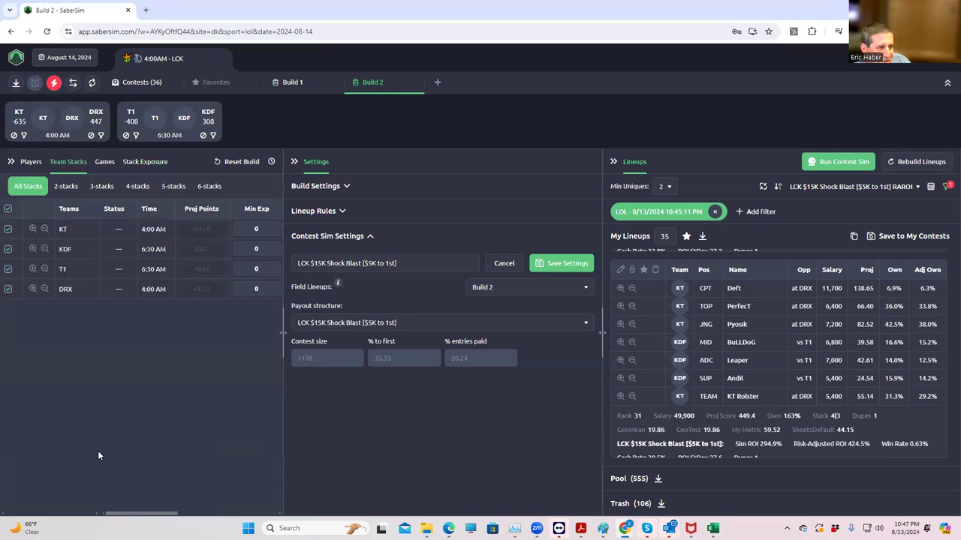
pyautogui.moveTo(162, 511)
pyautogui.mouseDown()
pyautogui.moveTo(235, 516)
pyautogui.moveTo(154, 517)
pyautogui.mouseUp()
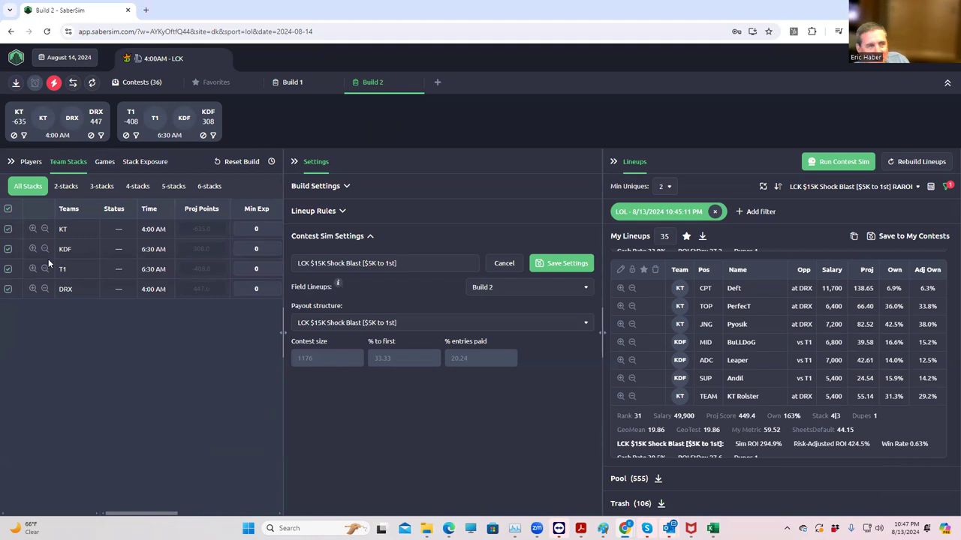
# - Limit the player list to captains, exclude the KT Rolster team captain, and apply the change to the lineups
pyautogui.click(30, 163)
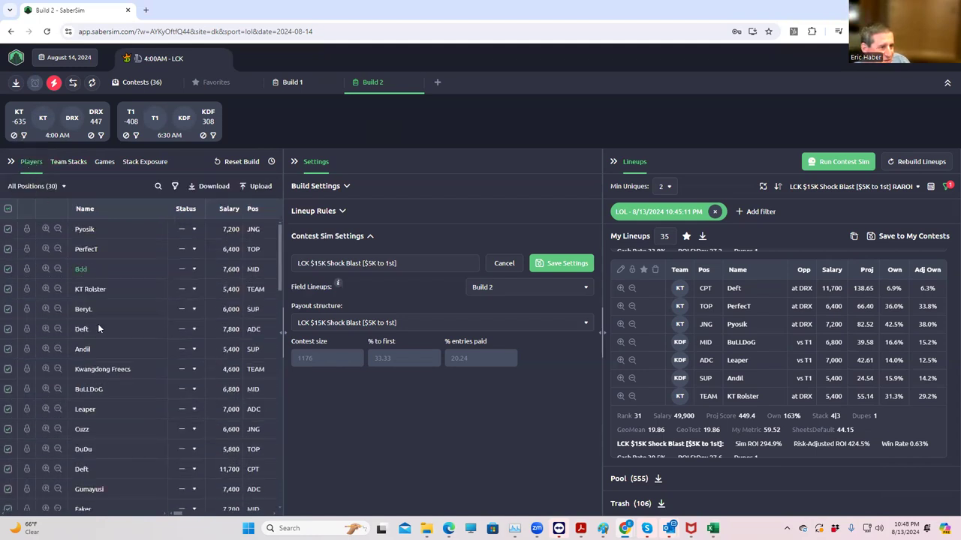
pyautogui.click(64, 187)
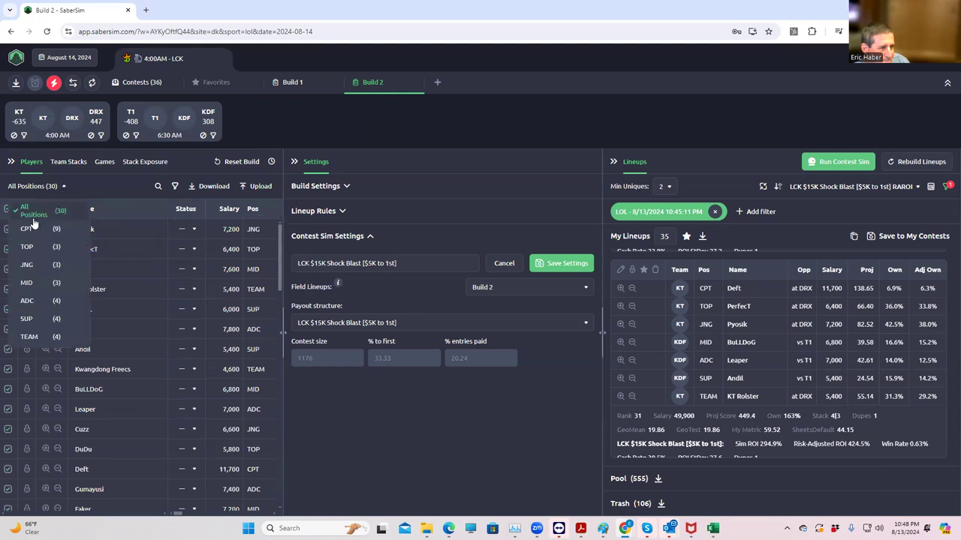
pyautogui.click(27, 230)
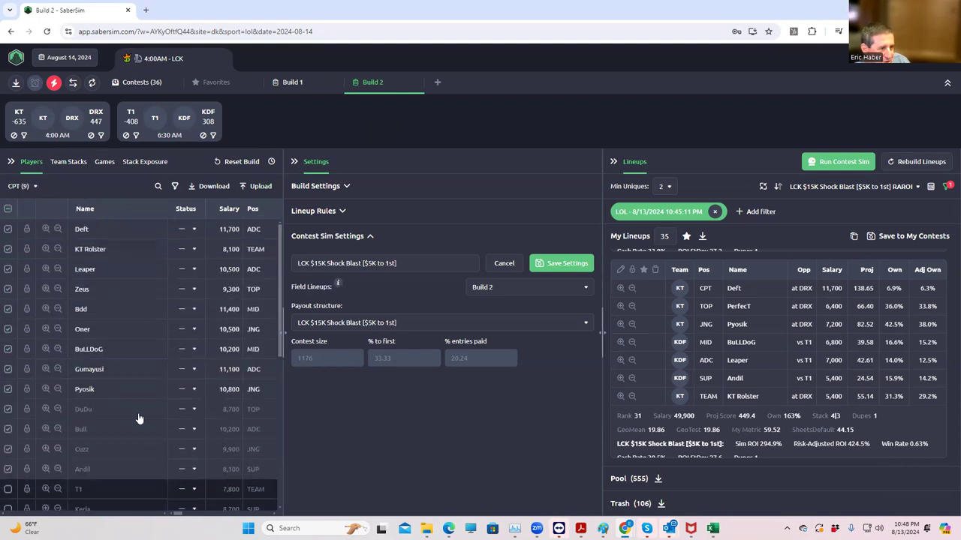
pyautogui.moveTo(180, 515)
pyautogui.mouseDown()
pyautogui.moveTo(189, 515)
pyautogui.moveTo(179, 515)
pyautogui.mouseUp()
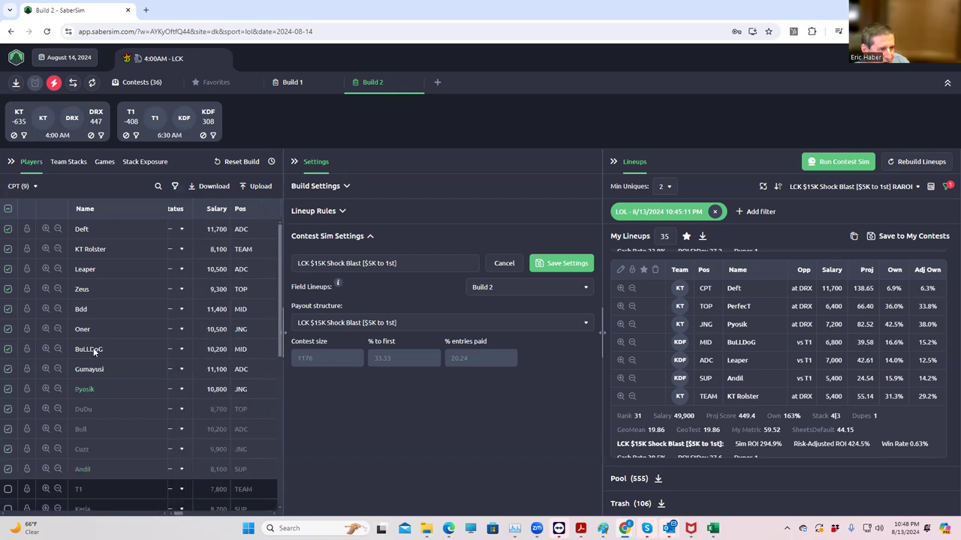
pyautogui.click(8, 249)
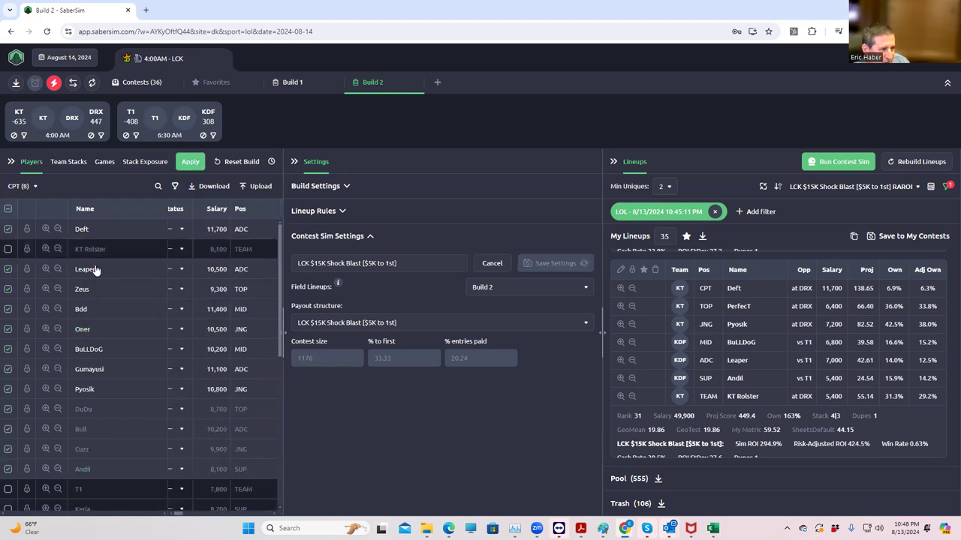
pyautogui.click(188, 162)
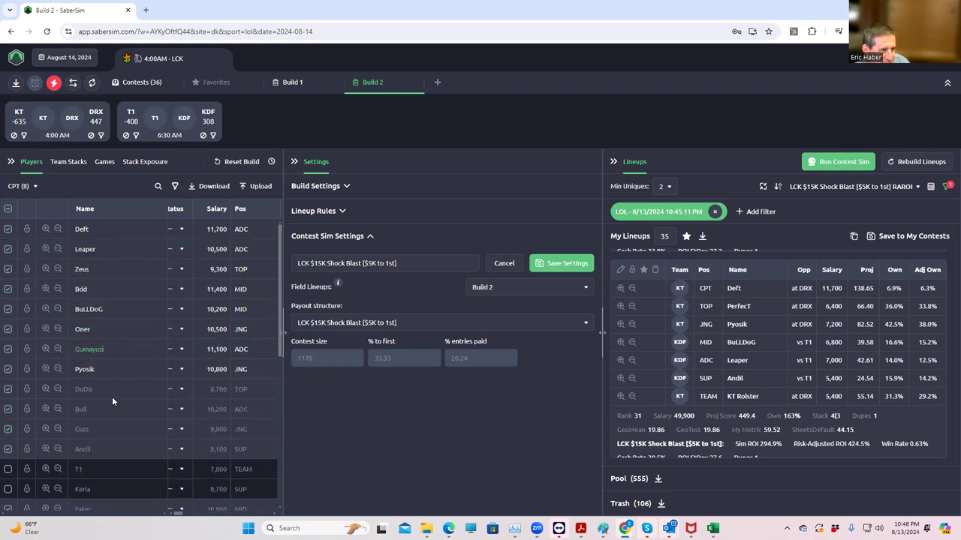
# - Review the captain list, each team's lineup and pool exposure, and the updated lineups up to the top-ranked one
pyautogui.moveTo(180, 511); pyautogui.dragTo(181, 514)
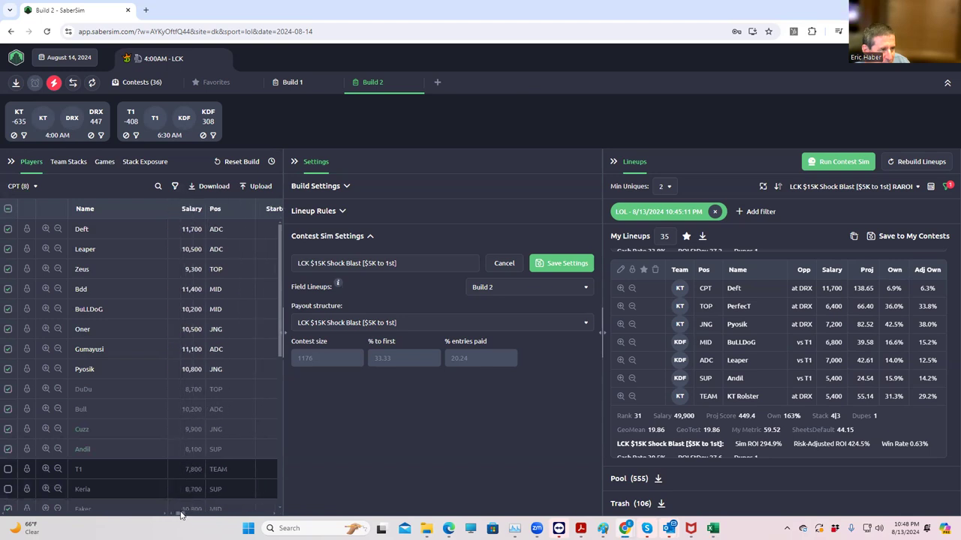
pyautogui.click(78, 163)
pyautogui.moveTo(174, 514); pyautogui.dragTo(243, 514)
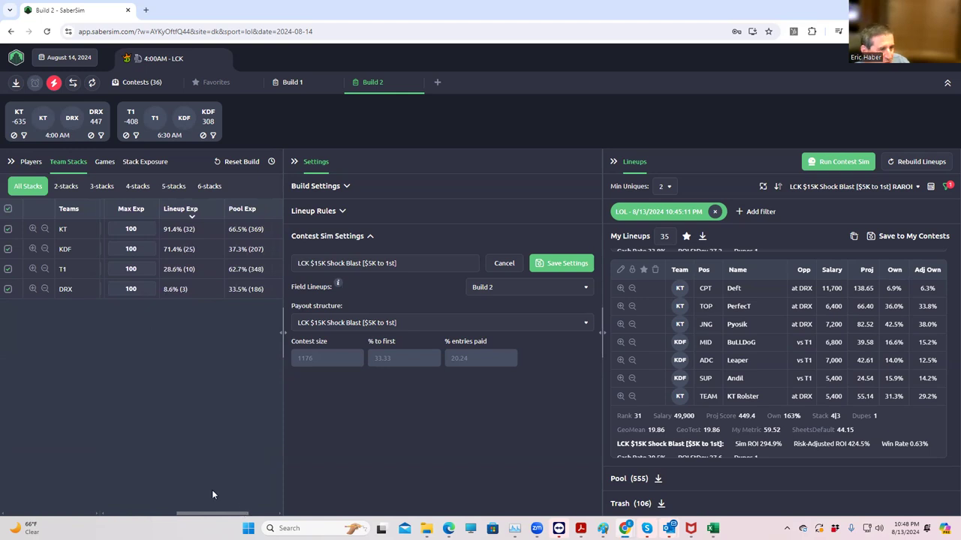
pyautogui.scroll(-5, 698, 384)
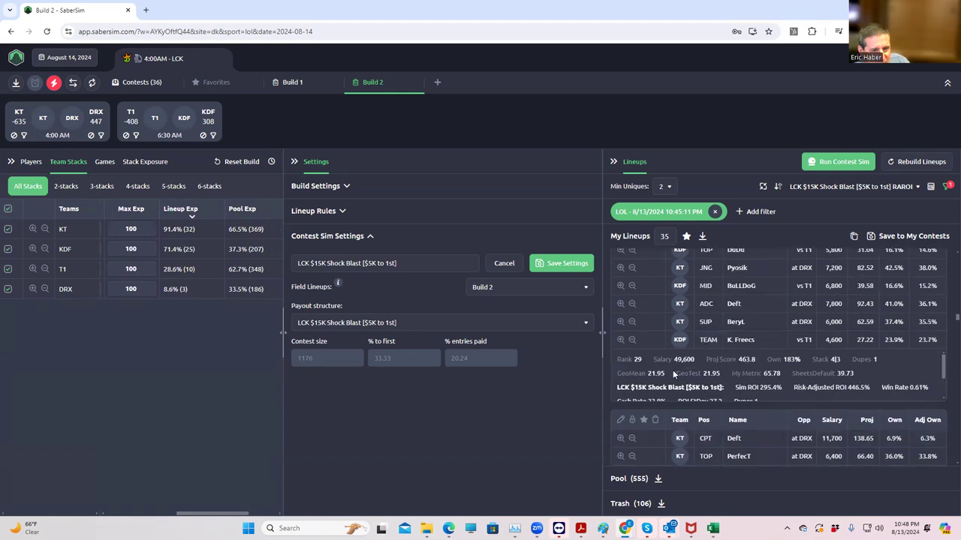
pyautogui.scroll(-10, 645, 366)
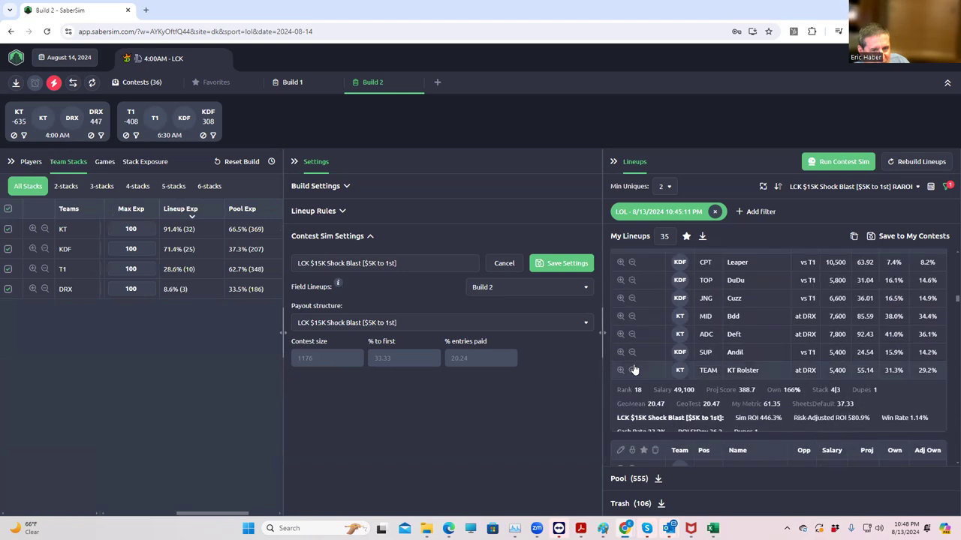
pyautogui.scroll(-10, 633, 364)
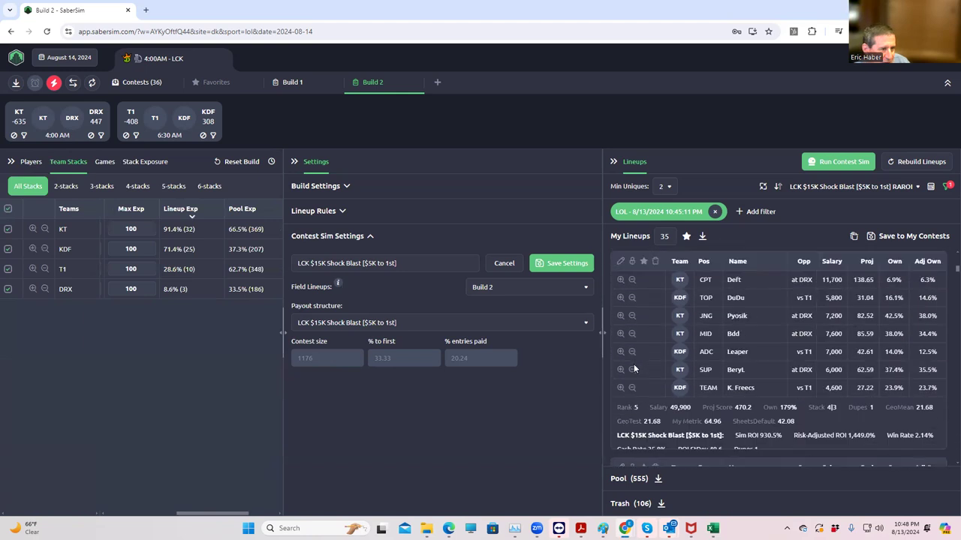
pyautogui.scroll(5, 619, 379)
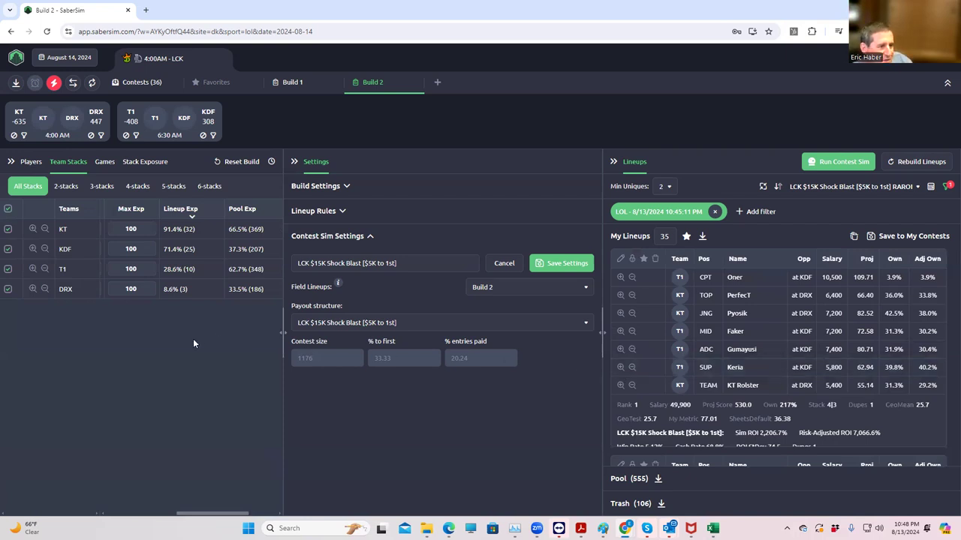
# - Isolate the lineups containing a T1 stack, compare the other teams' exposure within them, and clear the filter
pyautogui.click(34, 269)
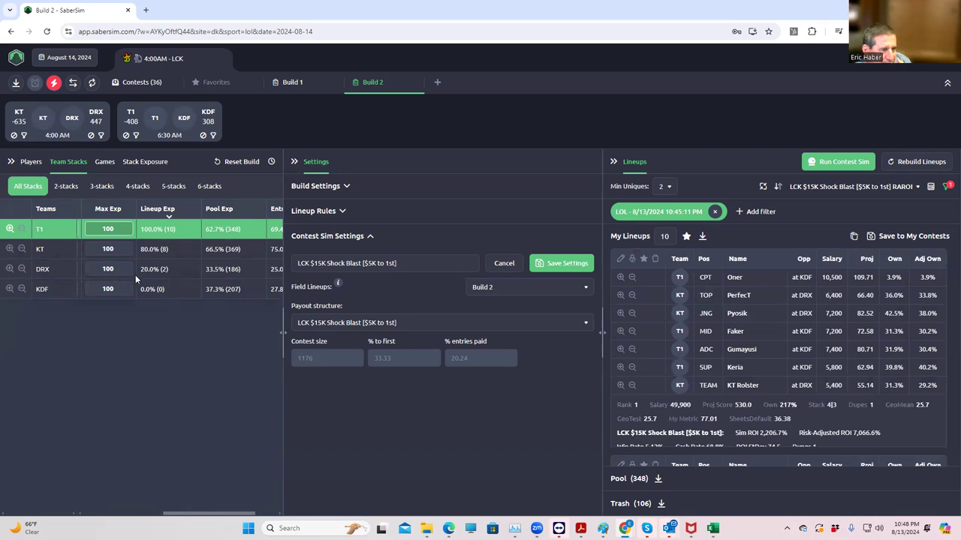
pyautogui.click(11, 230)
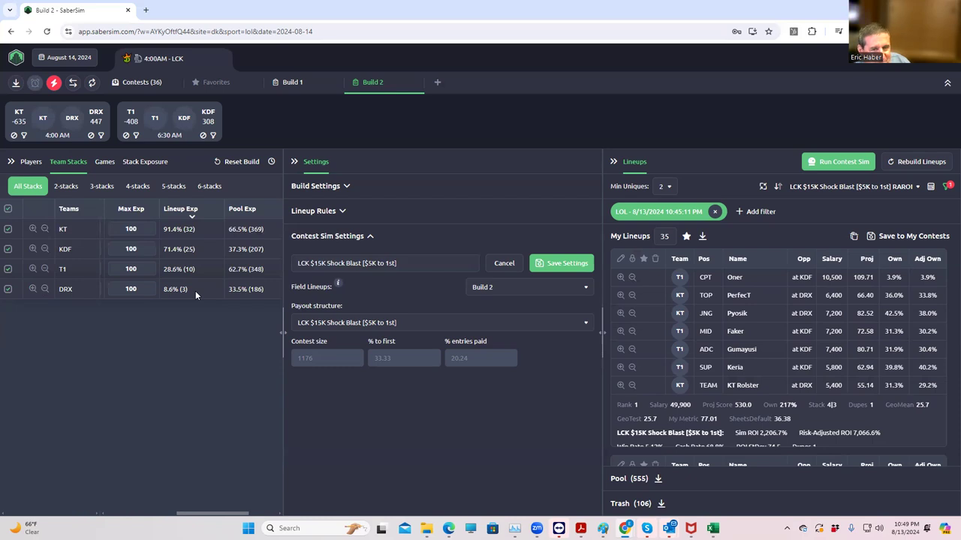
# - Save the 35 lineups to the LCK $15K Shock Blast [$5K to 1st] contest only, leaving out the $4.8K Triumphant Warrior contest
pyautogui.scroll(-5, 763, 451)
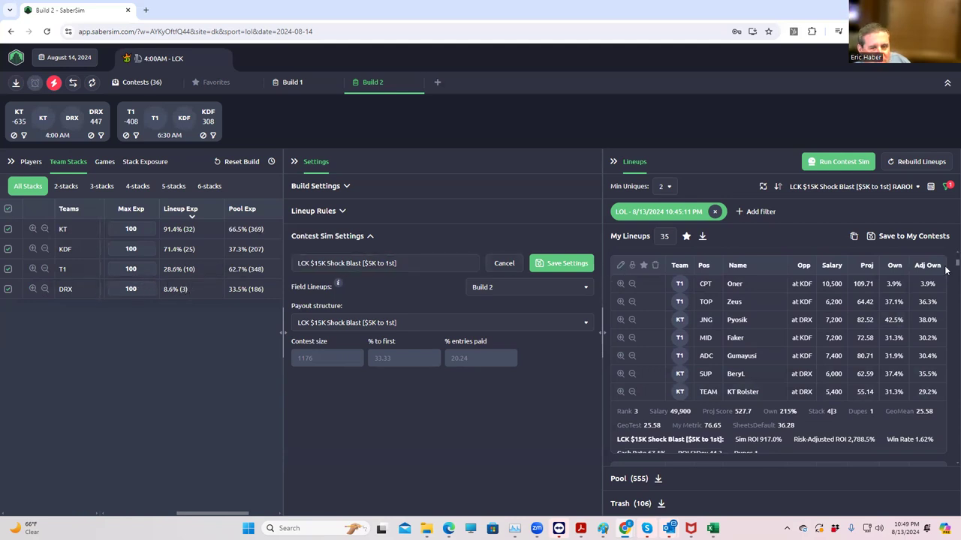
pyautogui.click(878, 240)
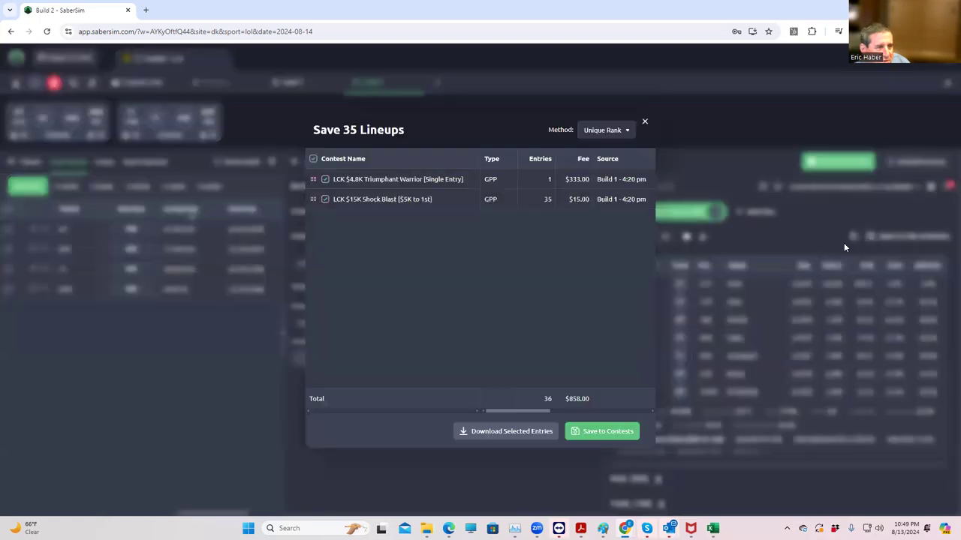
pyautogui.click(325, 179)
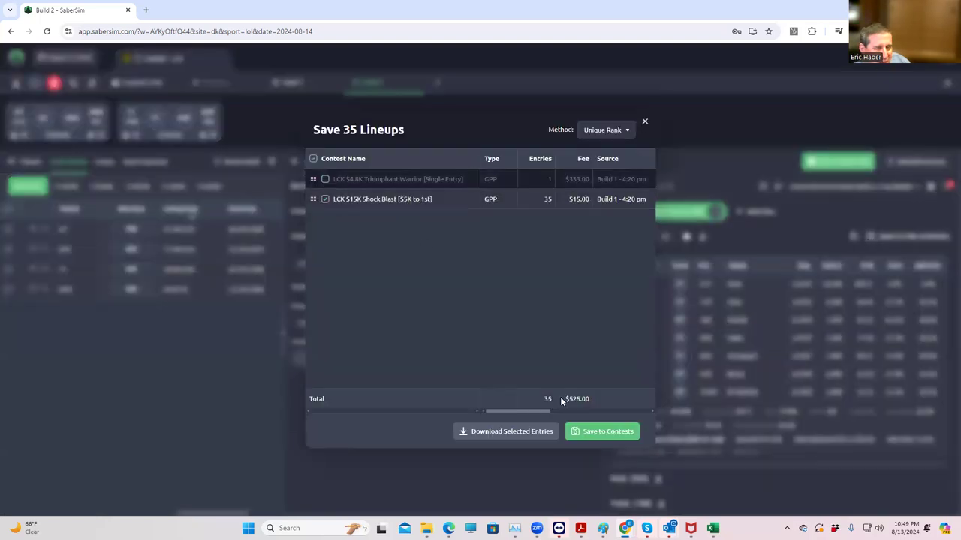
pyautogui.click(596, 433)
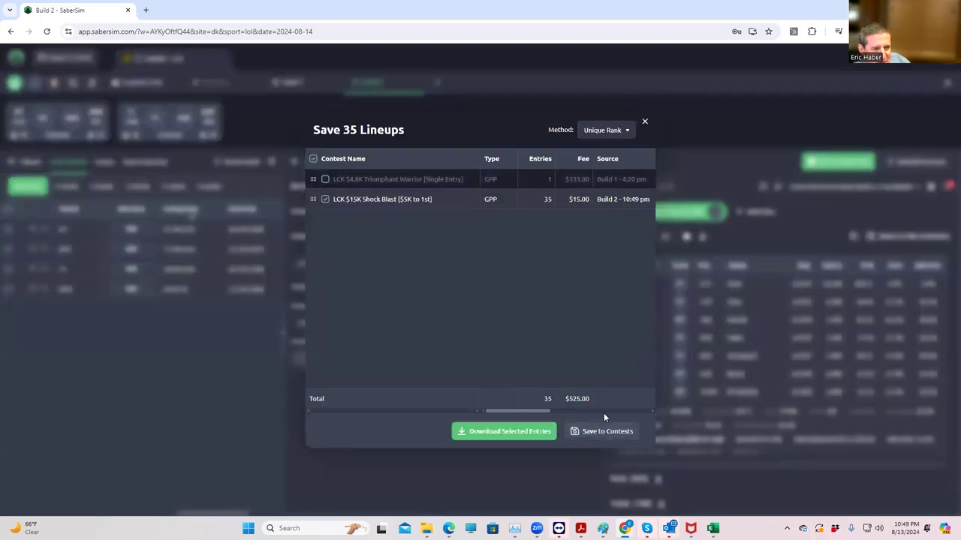
pyautogui.click(645, 123)
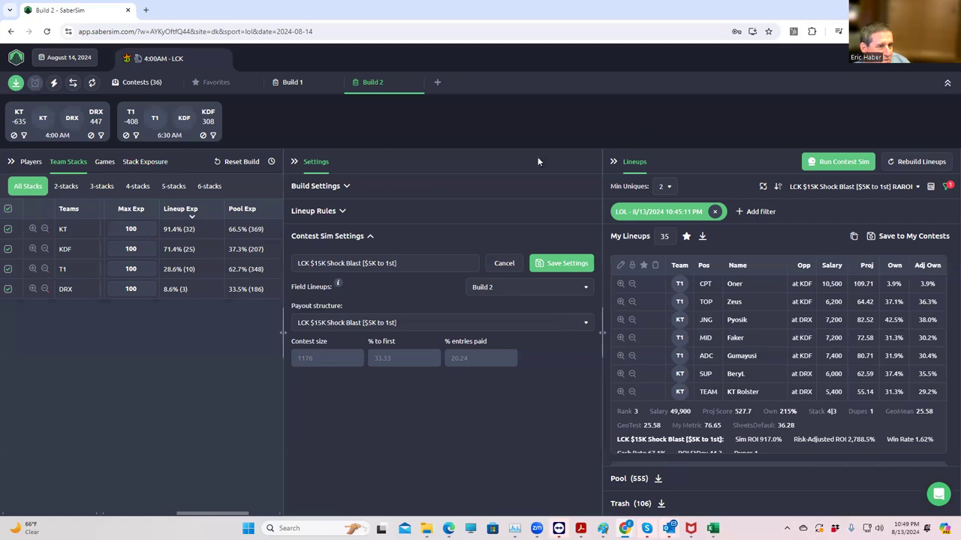
# - Remove the saved LOL filter from the lineups and rank them by TRI RAROI
pyautogui.click(714, 211)
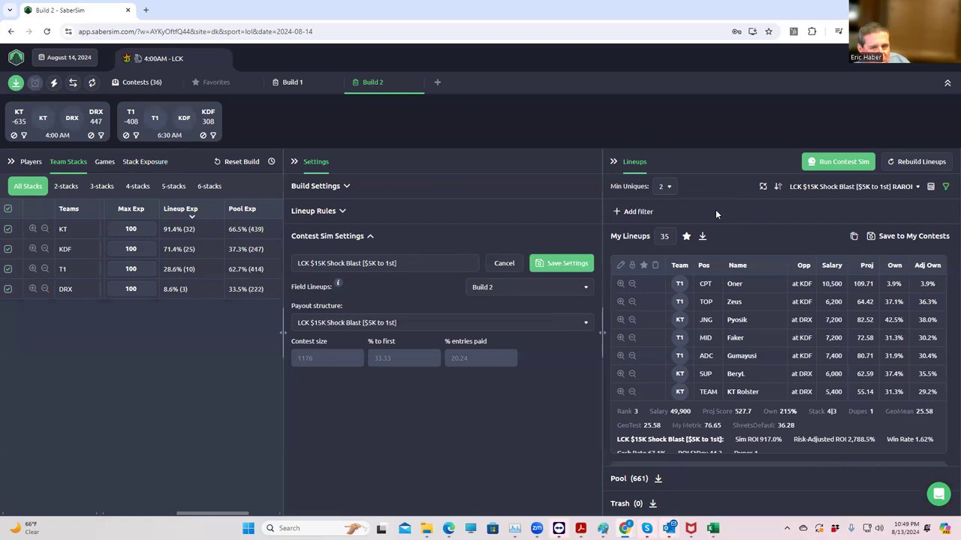
pyautogui.click(828, 187)
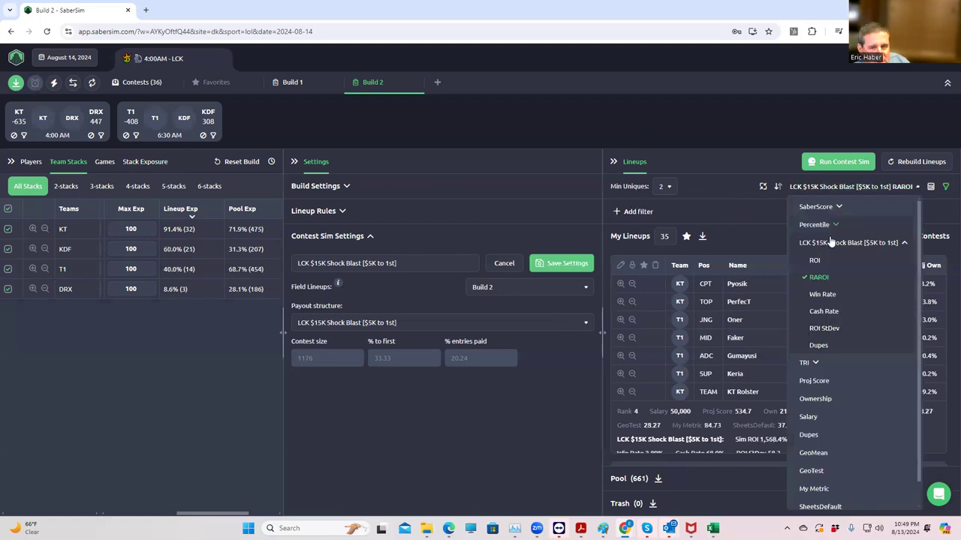
pyautogui.click(816, 365)
pyautogui.click(817, 395)
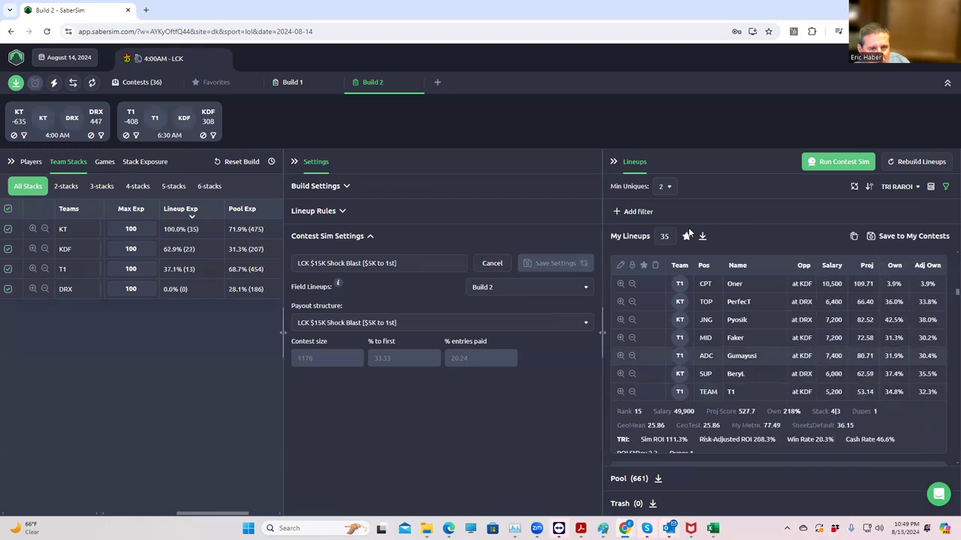
# - Set the minimum uniques for the lineups to 1
pyautogui.click(665, 186)
pyautogui.click(663, 211)
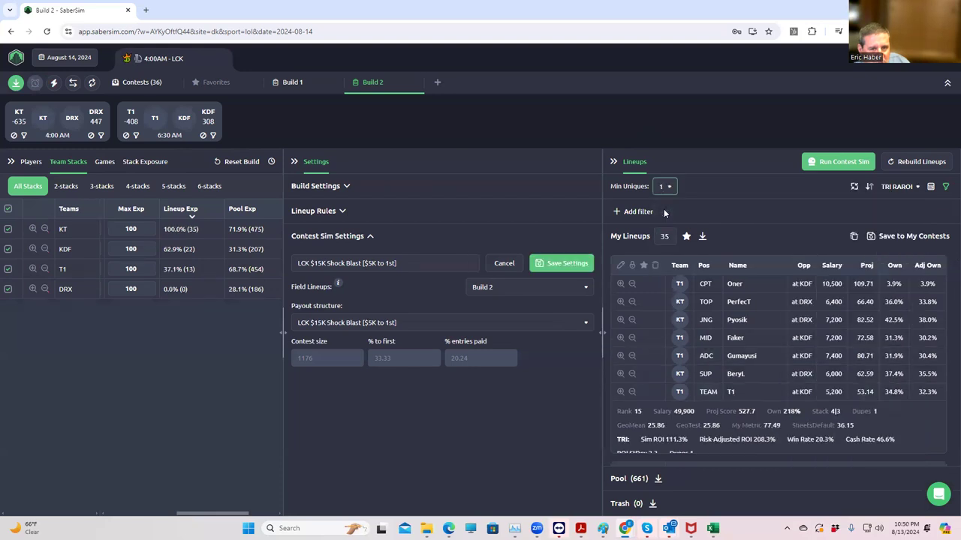
pyautogui.scroll(-3, 740, 330)
pyautogui.scroll(5, 740, 299)
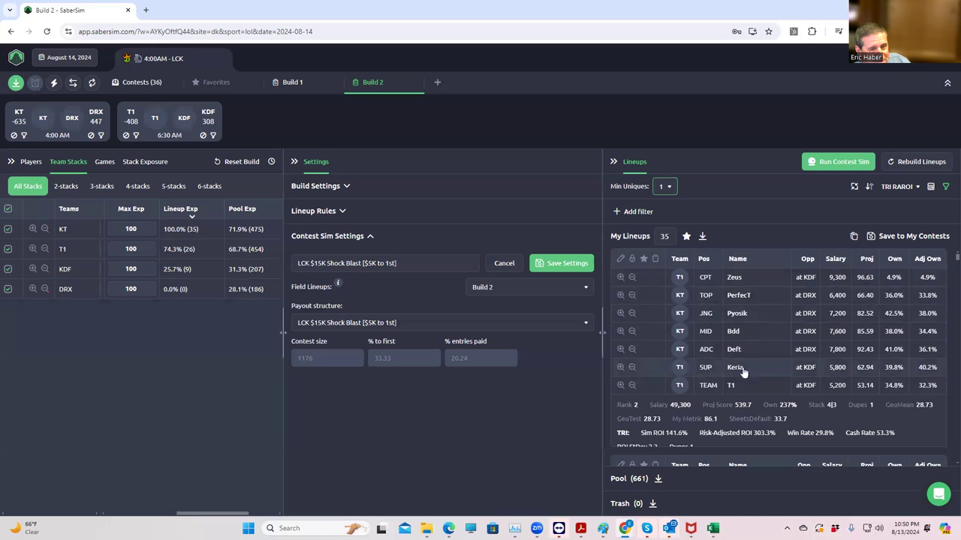
# - Compare the highest-ranked TRI lineups by players, GeoMean, ownership and sim results, and check the first lineup's $15K Shock Blast sim figures
pyautogui.scroll(-8, 743, 371)
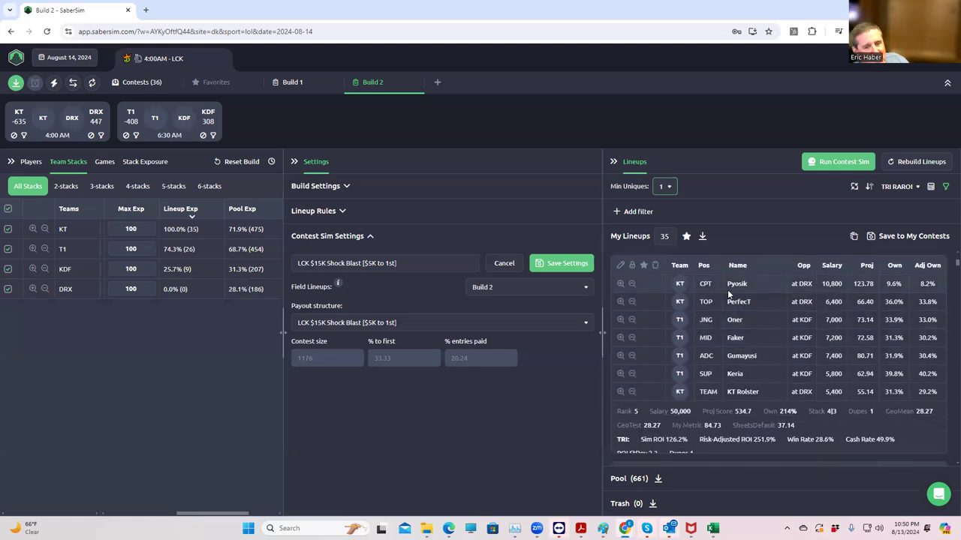
pyautogui.scroll(-2, 743, 375)
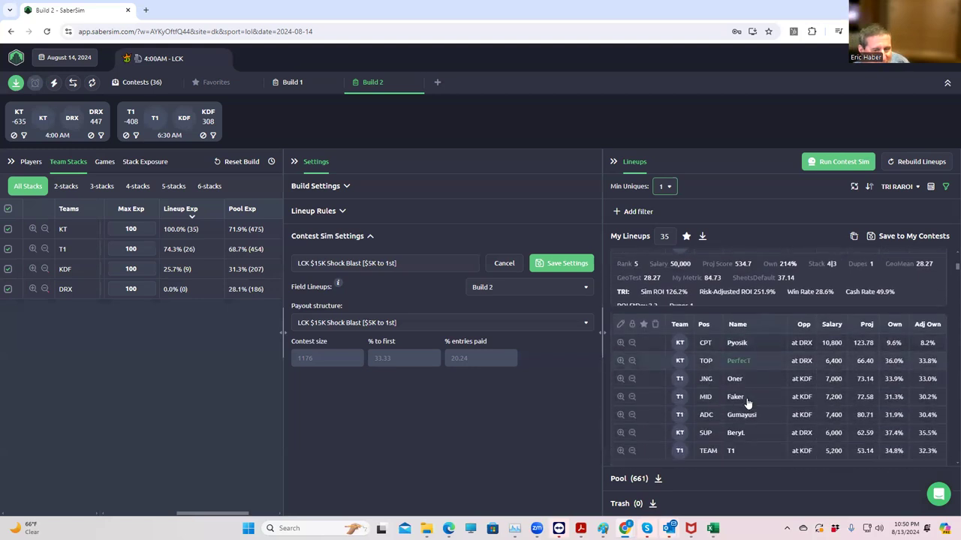
pyautogui.scroll(-1, 747, 404)
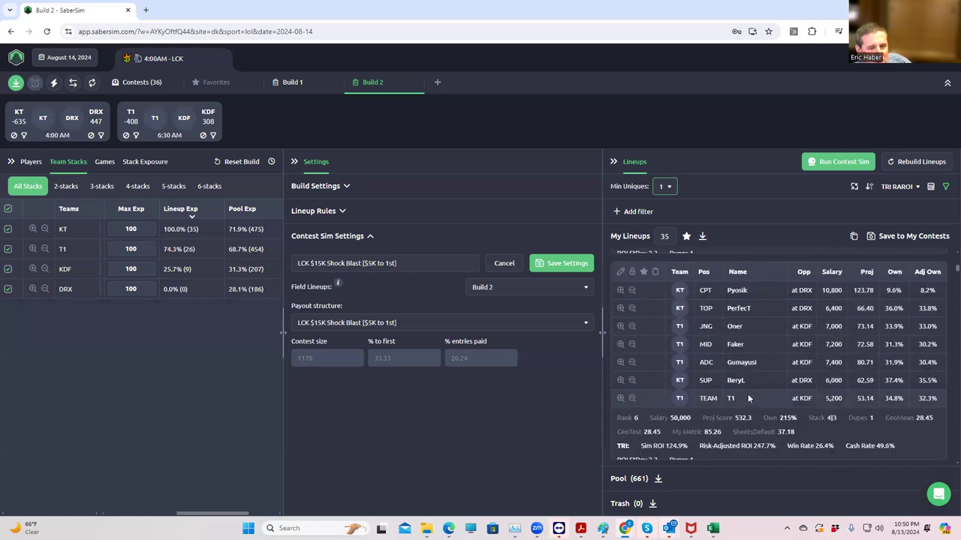
pyautogui.scroll(-3, 747, 391)
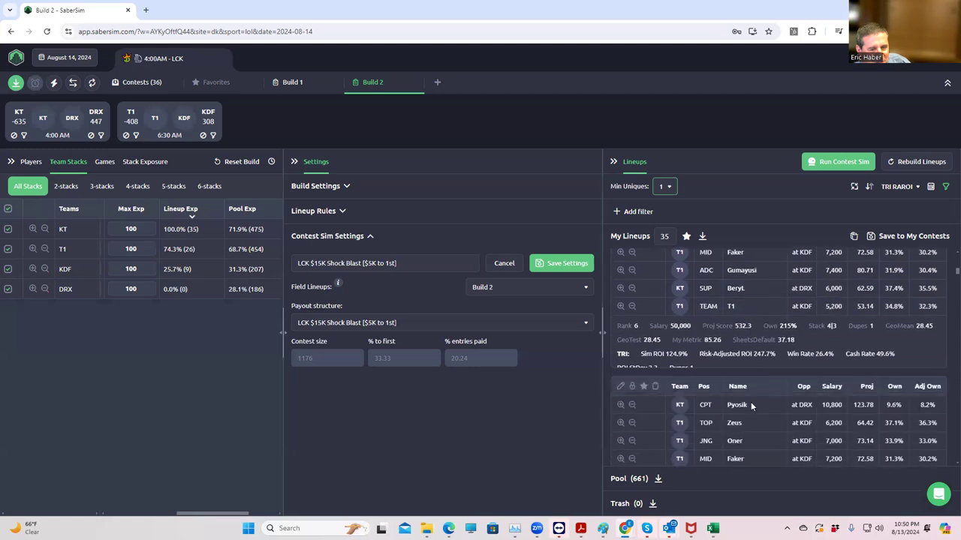
pyautogui.scroll(-2, 751, 400)
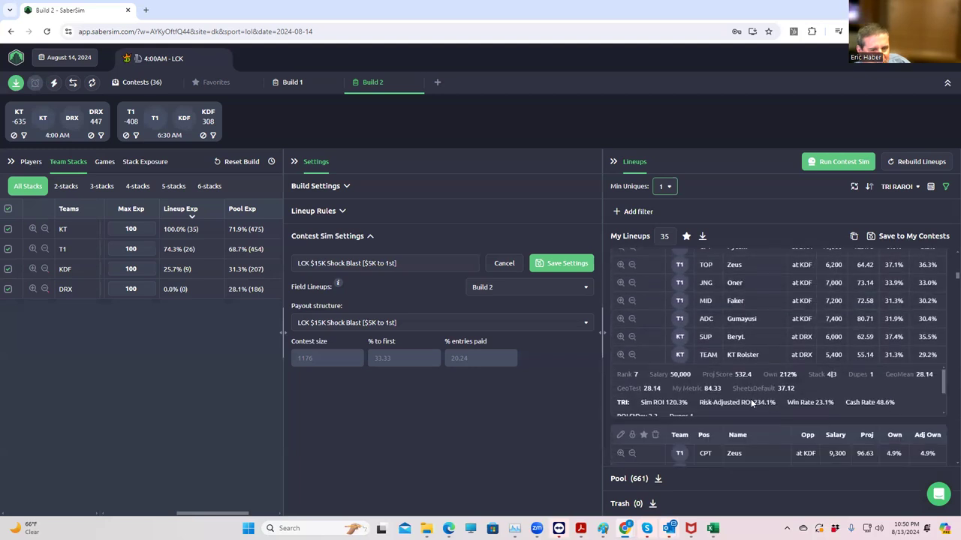
pyautogui.scroll(-5, 751, 404)
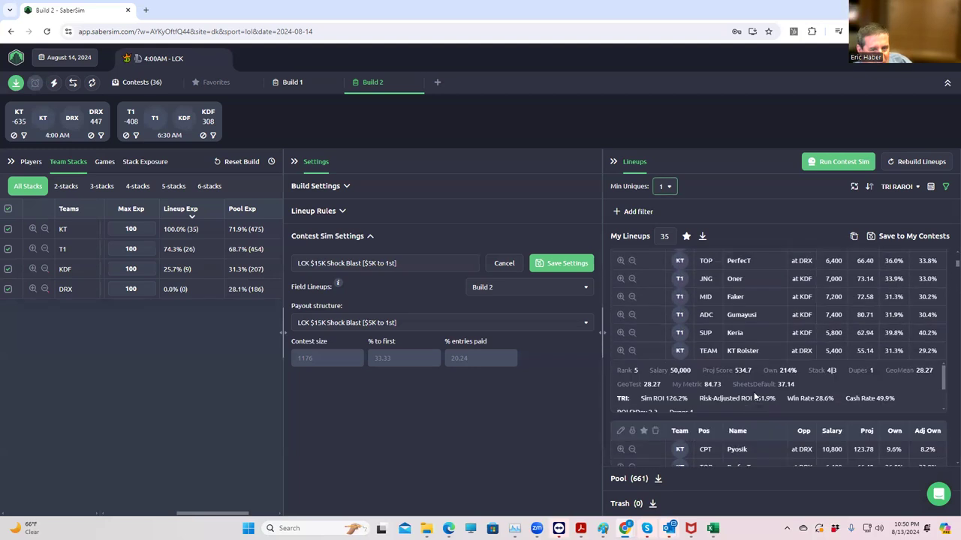
pyautogui.scroll(-3, 754, 395)
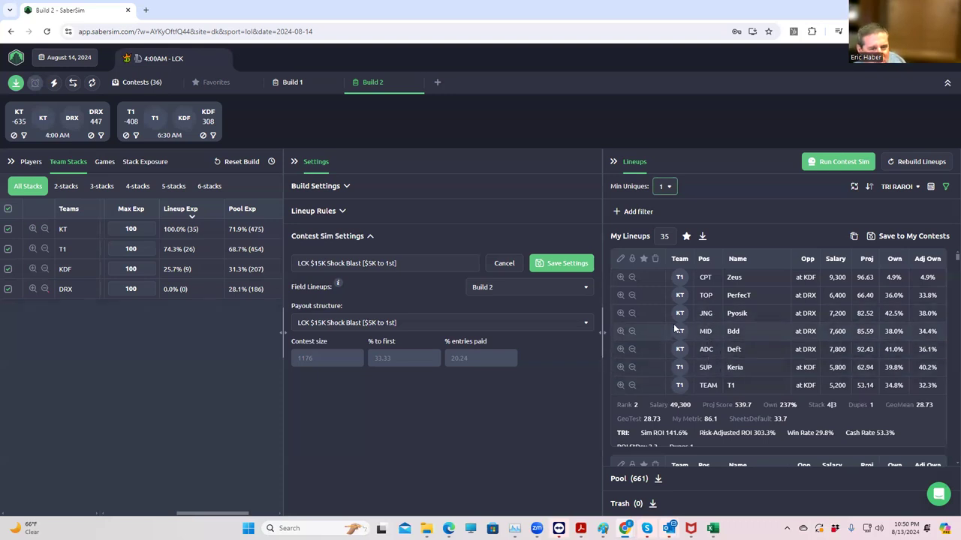
pyautogui.scroll(-1, 800, 417)
pyautogui.scroll(1, 800, 418)
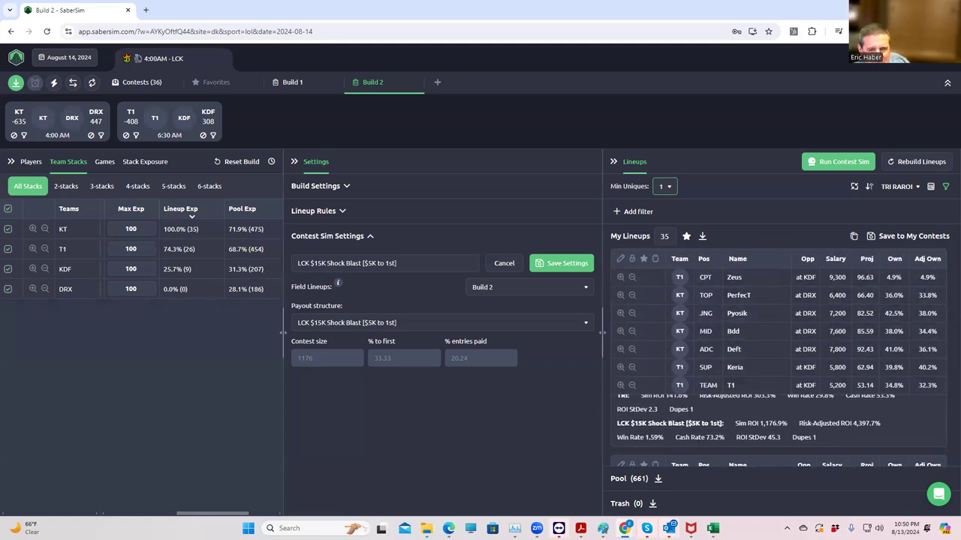
pyautogui.scroll(-3, 945, 259)
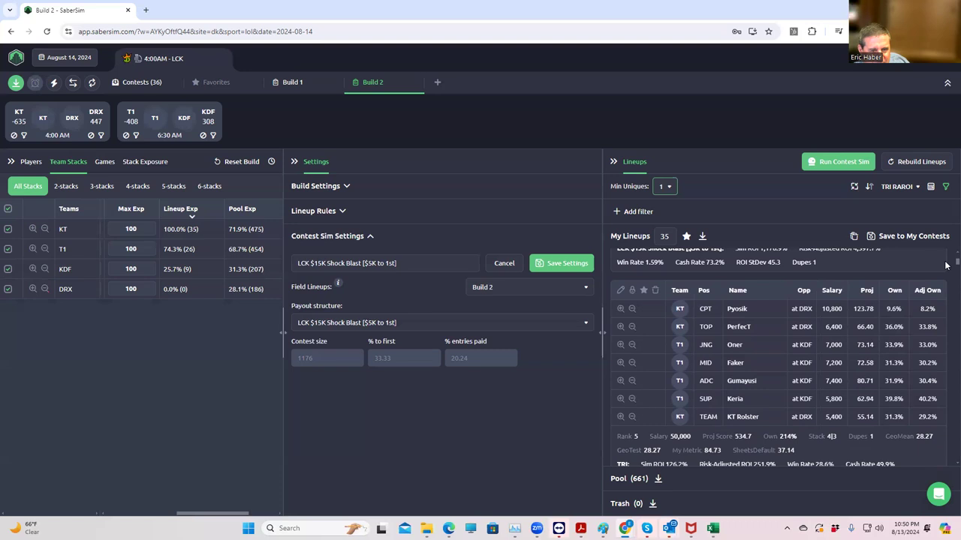
pyautogui.scroll(3, 945, 264)
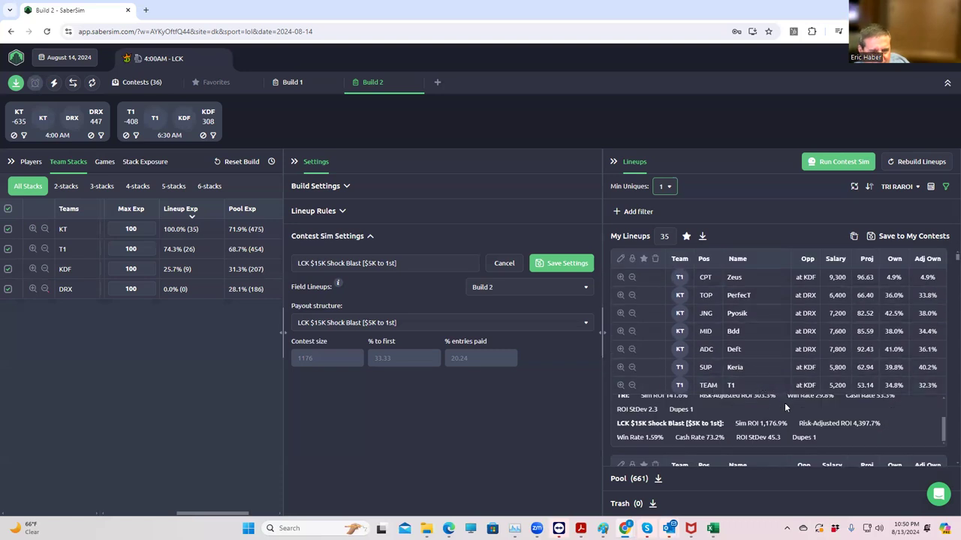
pyautogui.scroll(1, 773, 387)
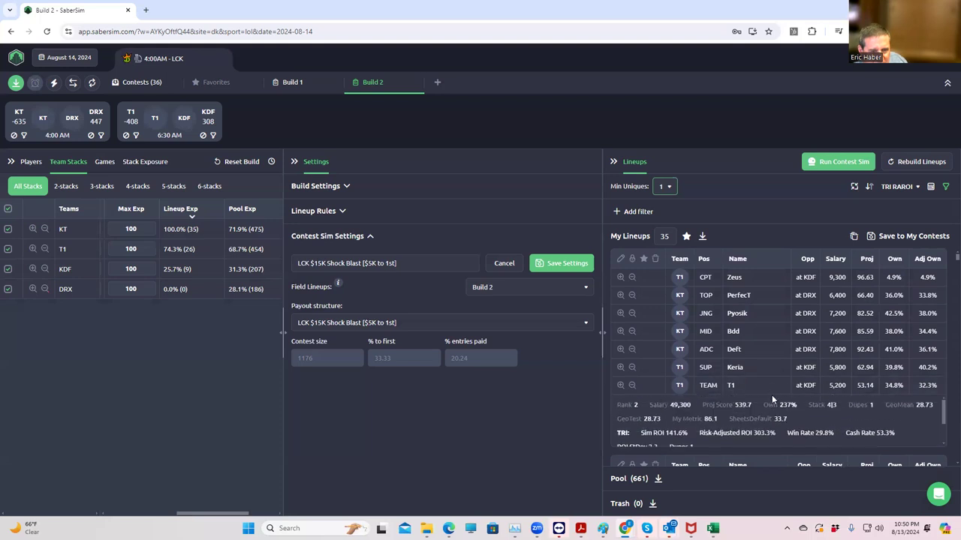
# - Save the top-ranked lineup to the LCK $4.8K Triumphant Warrior [Single Entry] contest only, leaving out the $15K Shock Blast contest
pyautogui.click(875, 237)
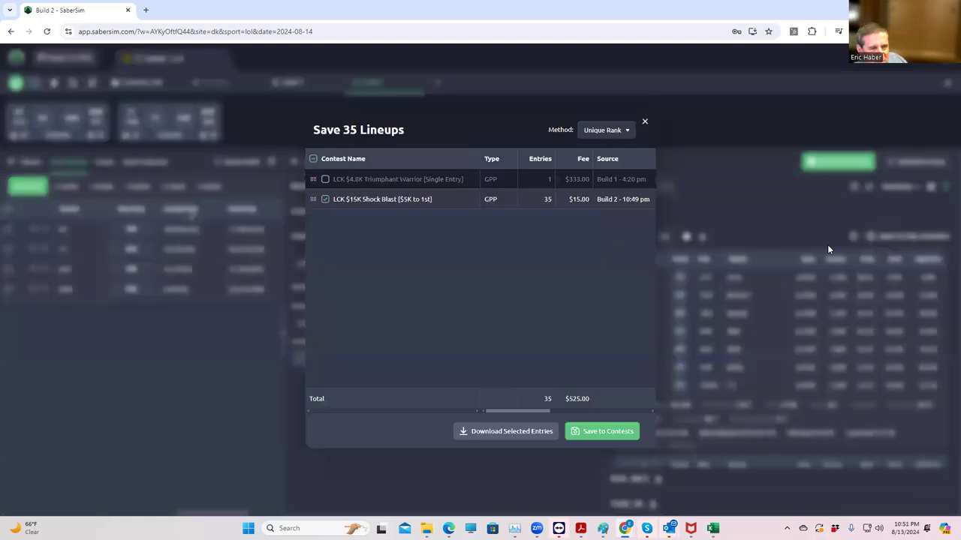
pyautogui.click(325, 199)
pyautogui.click(325, 179)
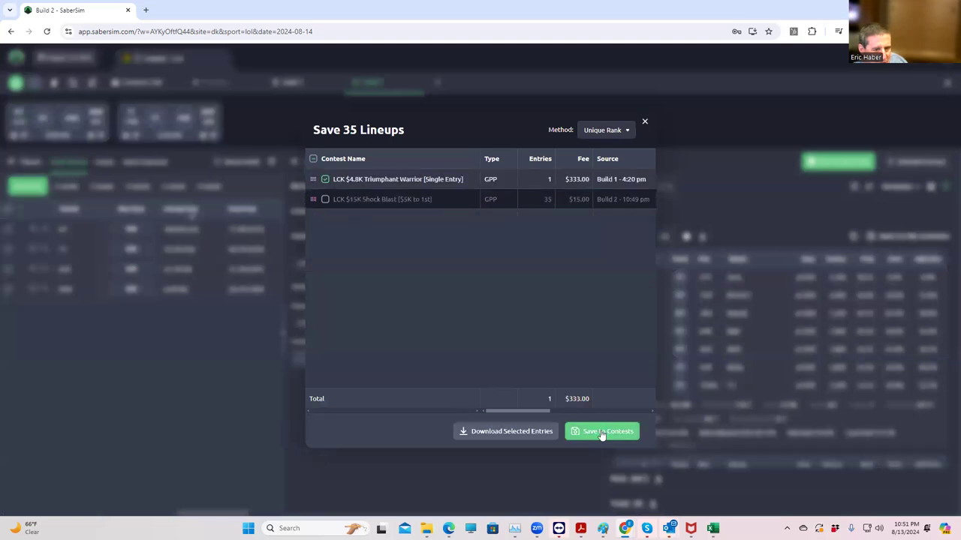
pyautogui.click(605, 438)
pyautogui.click(644, 122)
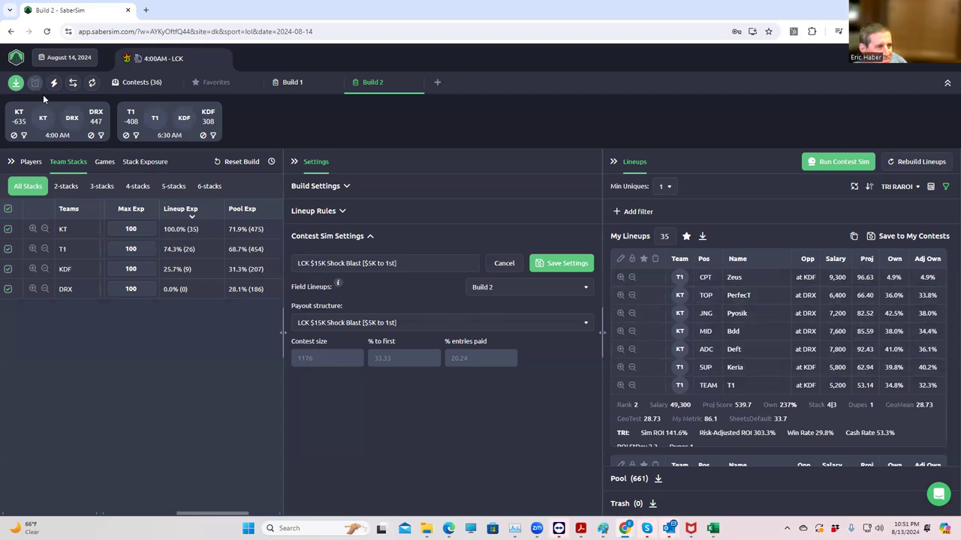
# - Export the saved entries and upload entries_dk_lol_2024-08-14_400am_lck (1) from Downloads to DraftKings, finishing on its Lineups page
pyautogui.click(16, 82)
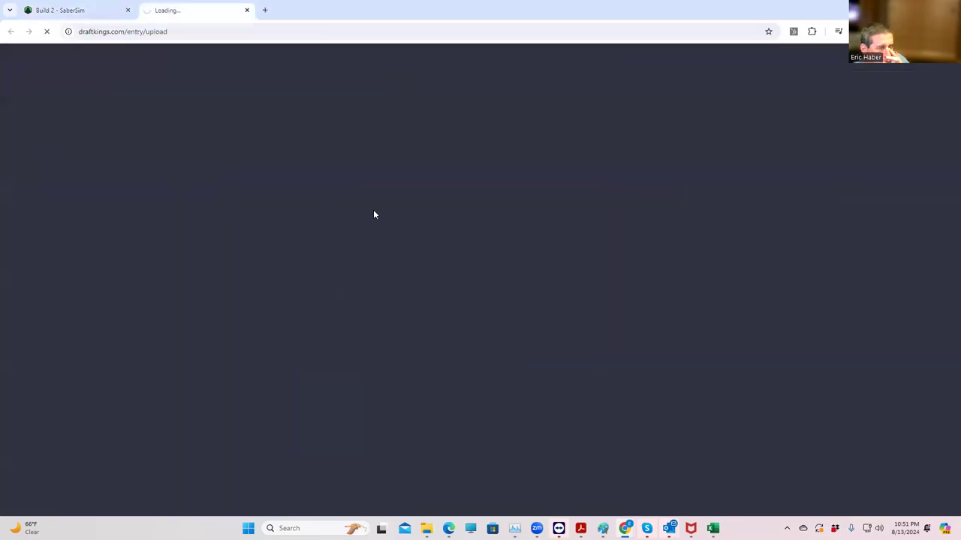
pyautogui.click(681, 205)
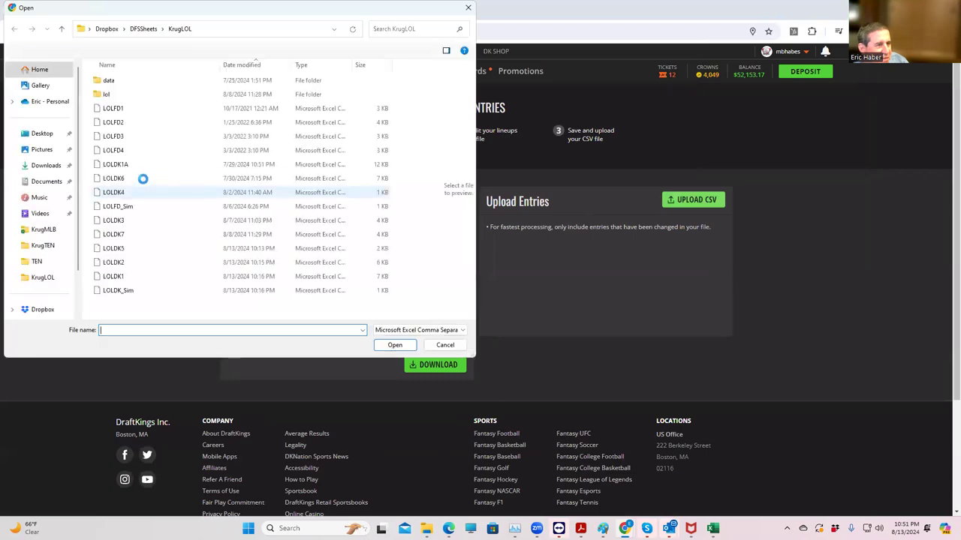
pyautogui.click(46, 165)
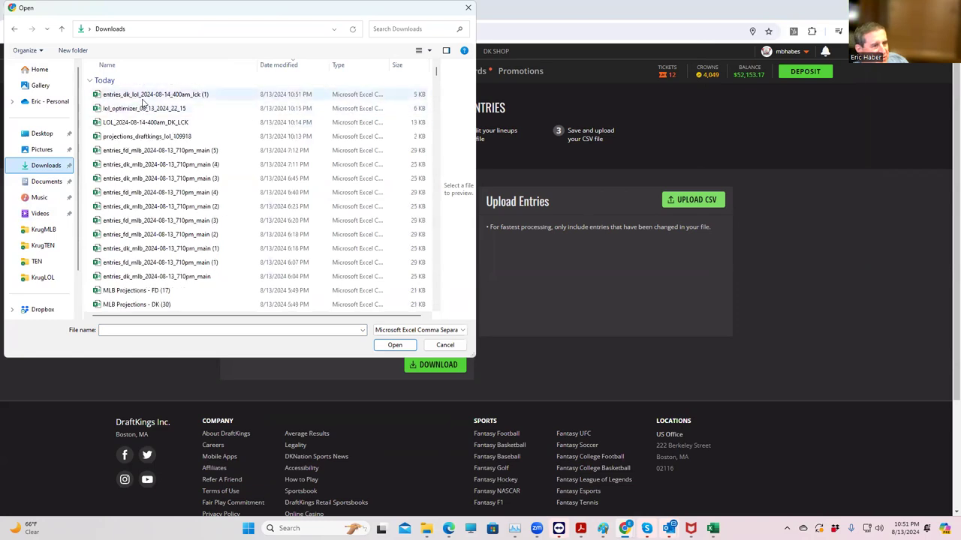
pyautogui.click(145, 96)
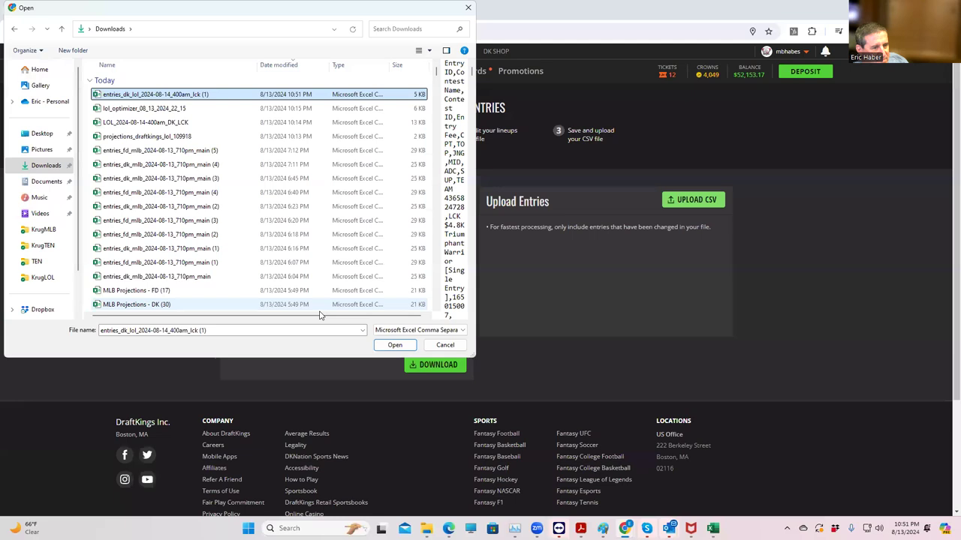
pyautogui.click(386, 345)
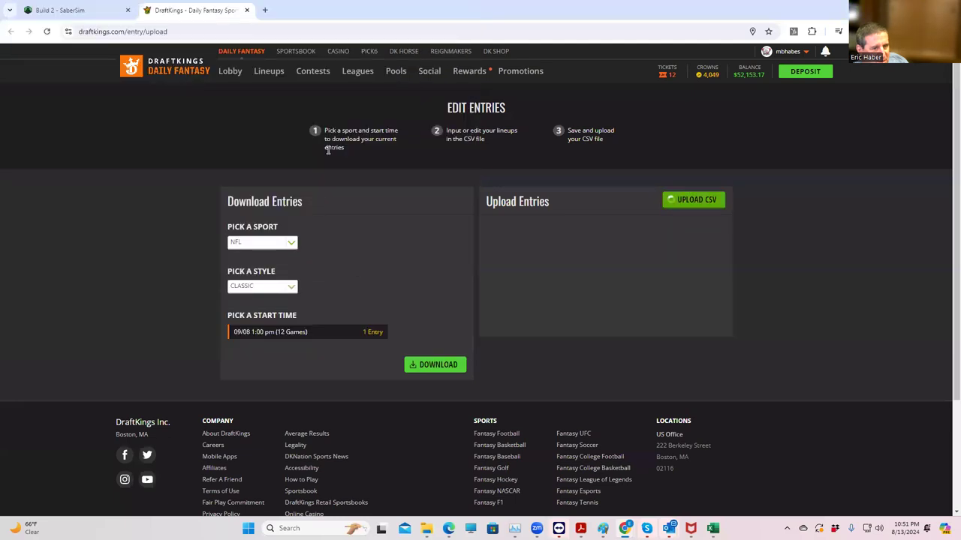
pyautogui.click(268, 70)
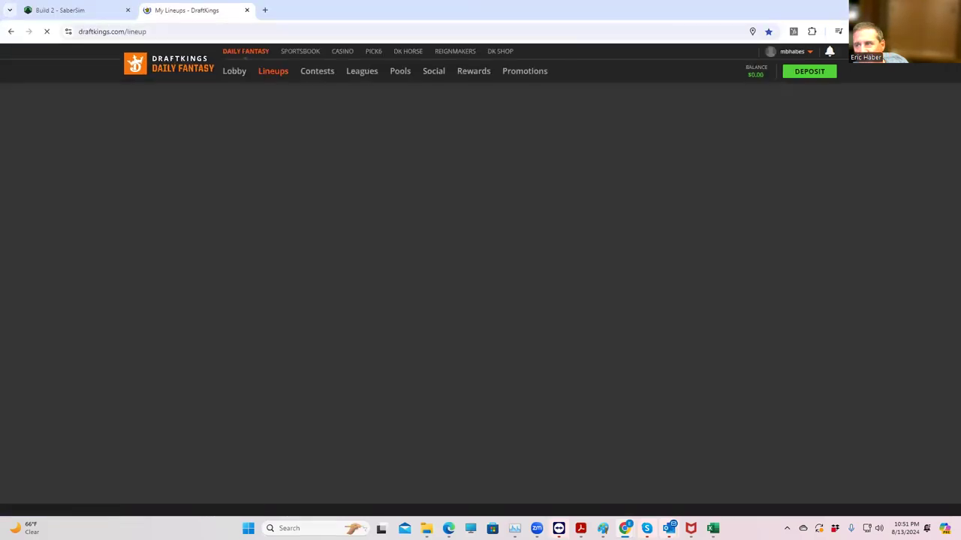